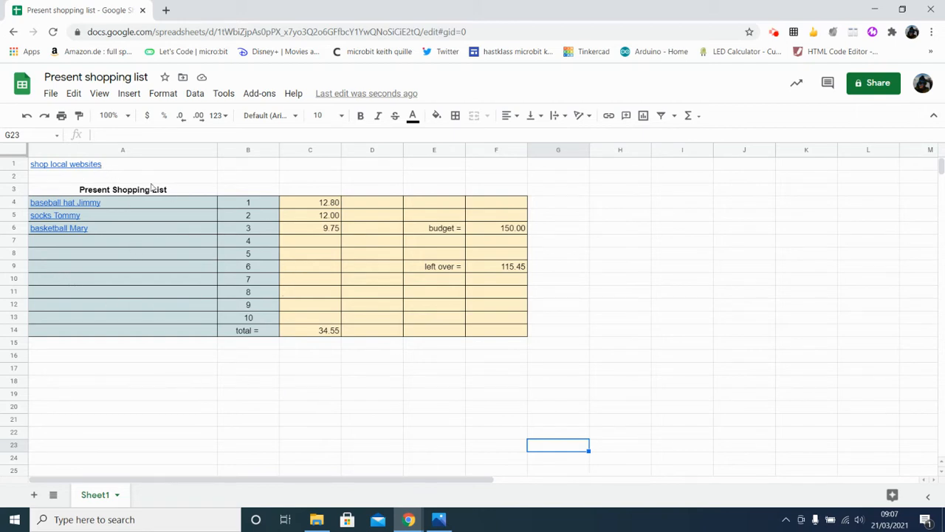
# Set the sheet's zoom level to 150%
pyautogui.click(125, 116)
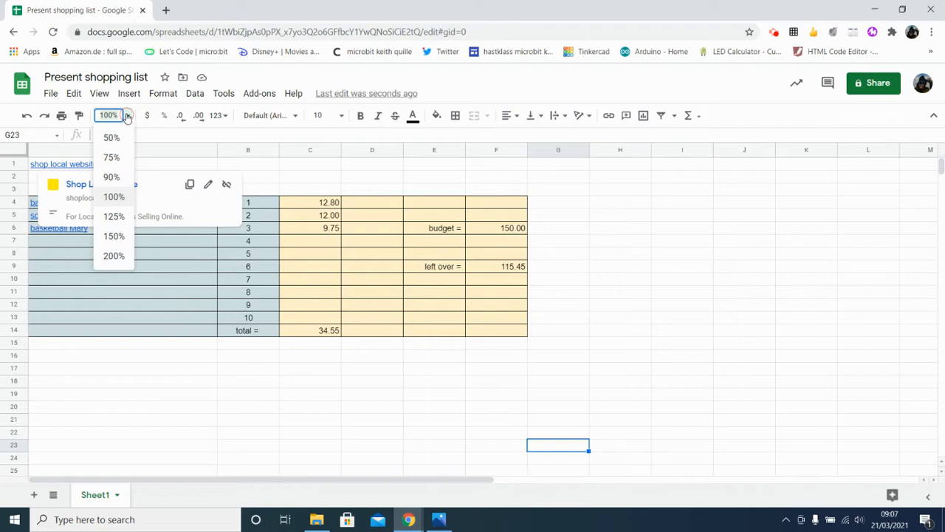
pyautogui.click(115, 237)
pyautogui.moveTo(467, 232); pyautogui.dragTo(468, 392)
pyautogui.click(601, 401)
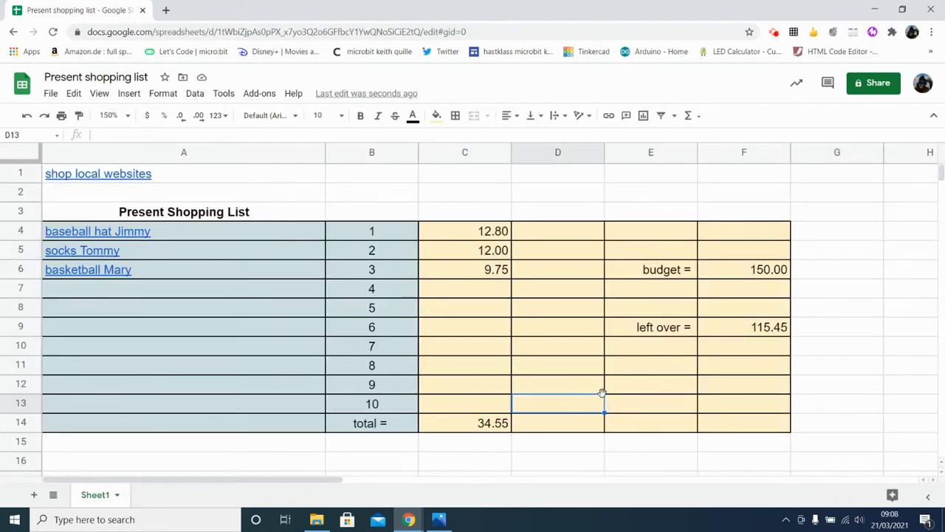
# Examine the budget amount in F6 and the left-over formula in F9
pyautogui.click(718, 273)
pyautogui.click(742, 332)
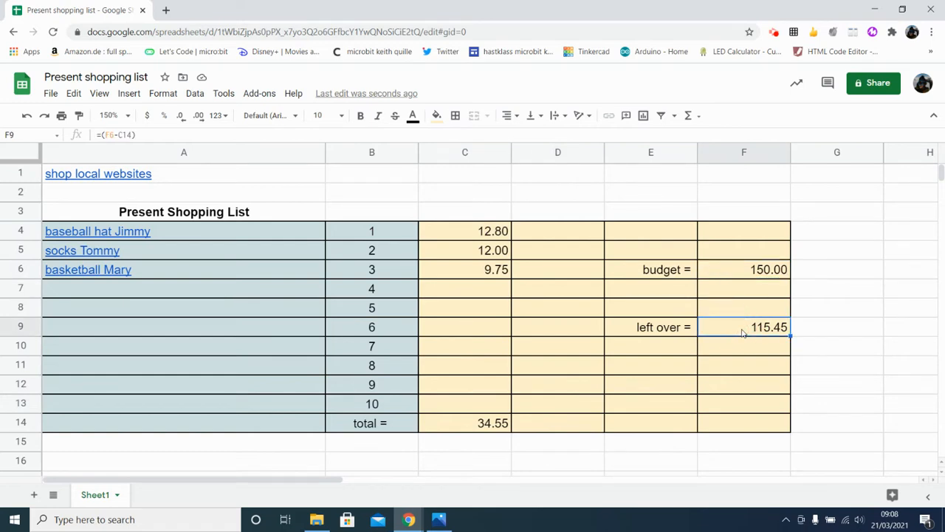
pyautogui.click(779, 442)
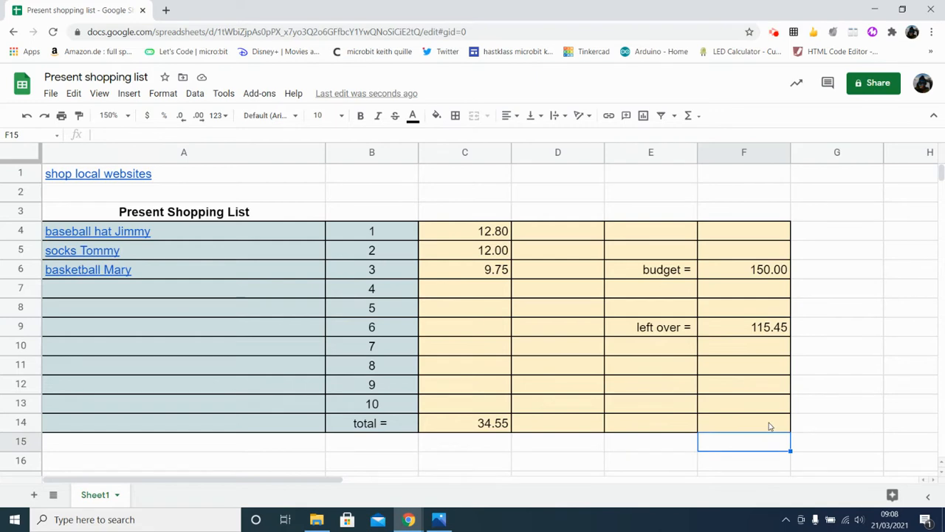
pyautogui.click(772, 430)
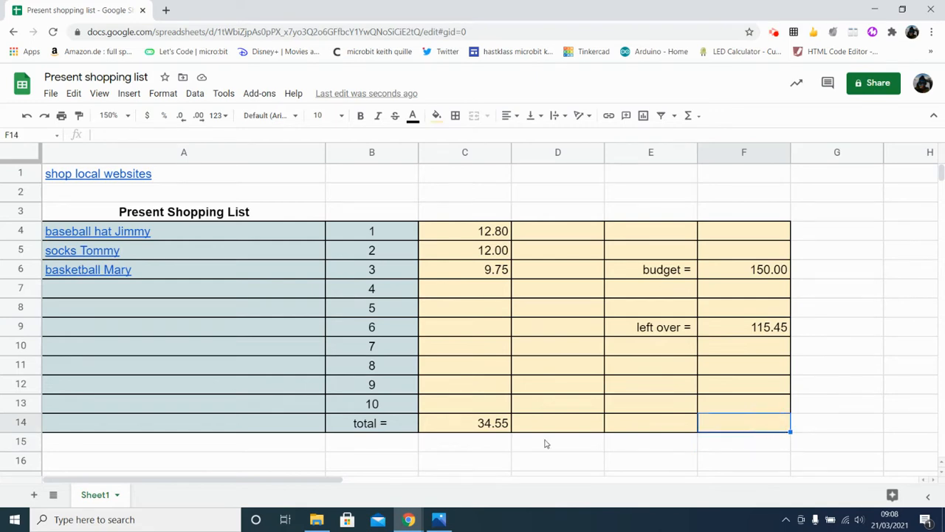
# Fill the total amount cell C14 with bright green
pyautogui.click(462, 442)
pyautogui.click(464, 424)
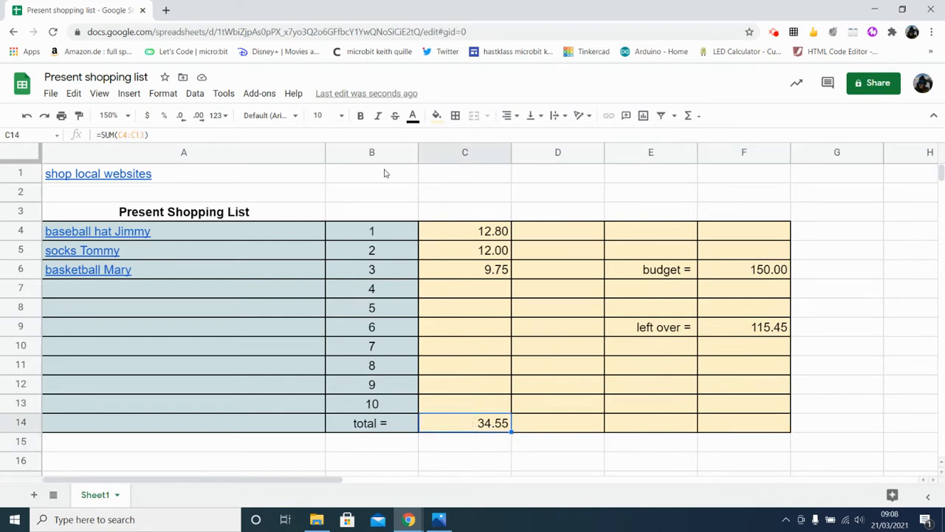
pyautogui.click(436, 115)
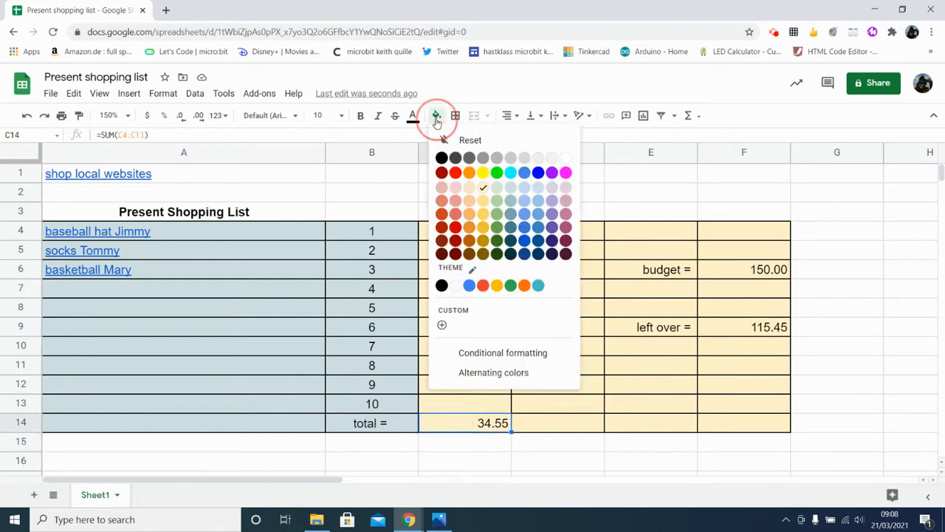
pyautogui.click(497, 174)
# Fill the budget amount cell F6 with yellow
pyautogui.click(715, 268)
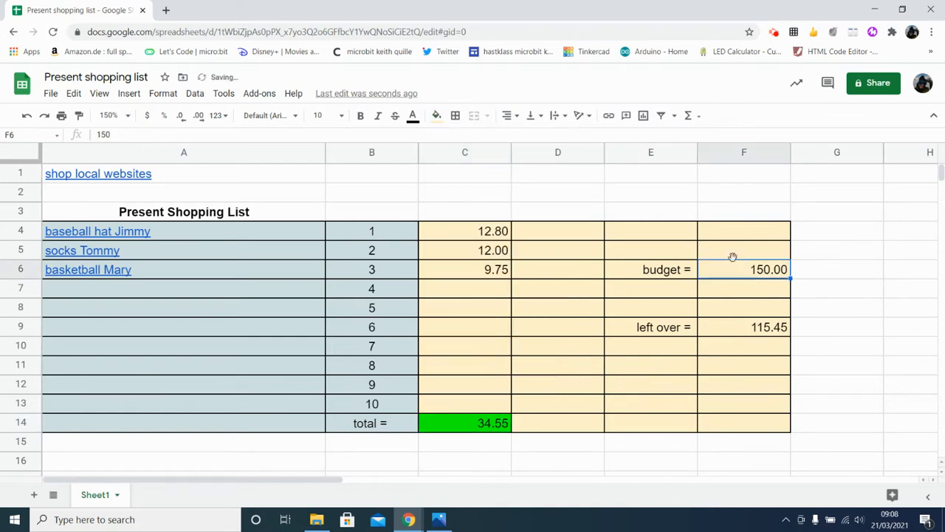
pyautogui.click(437, 115)
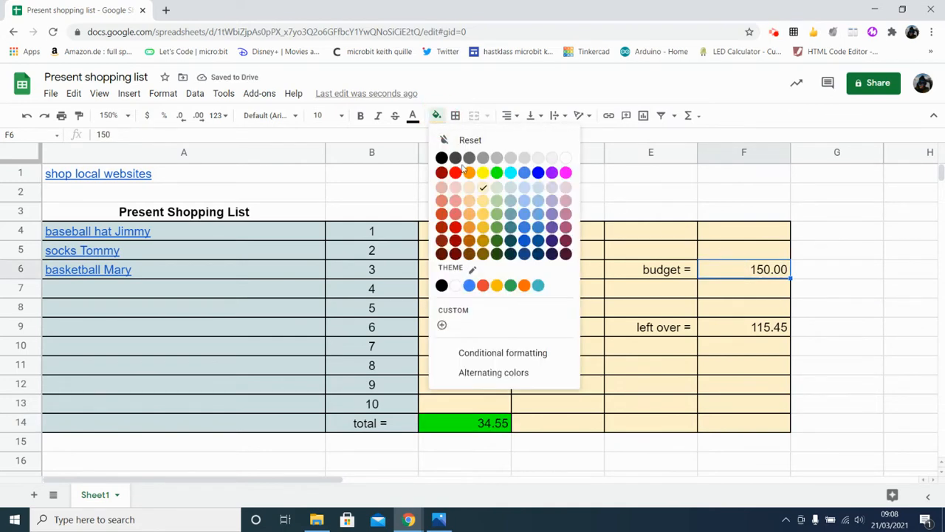
pyautogui.click(483, 173)
pyautogui.click(825, 255)
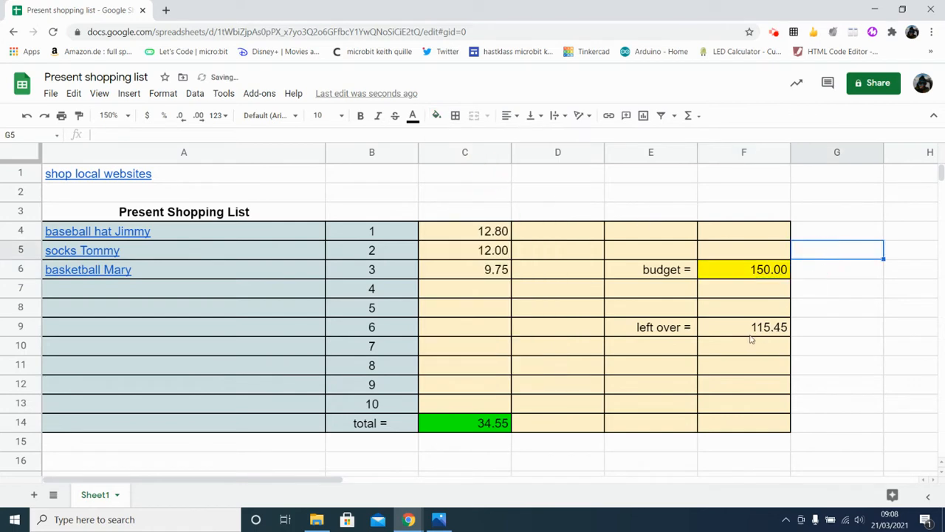
# Fill the left-over amount cell F9 with red
pyautogui.click(731, 331)
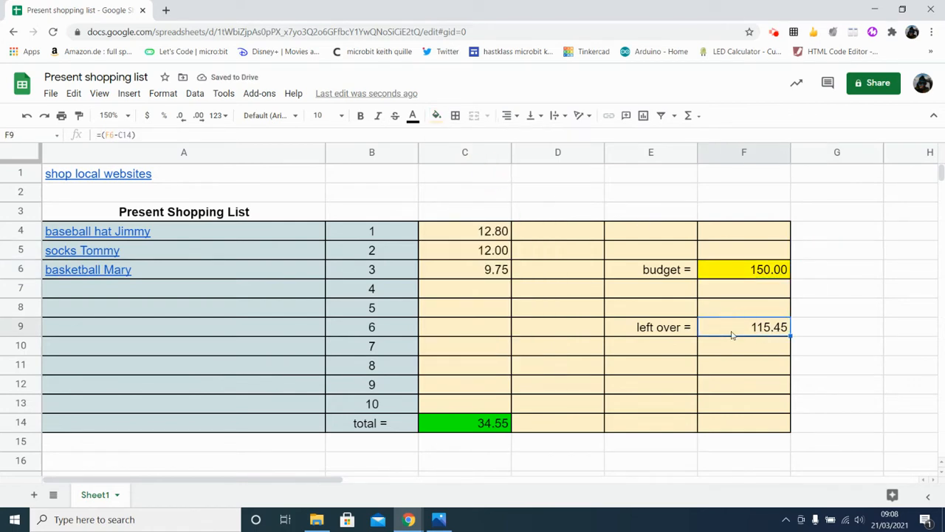
pyautogui.click(436, 115)
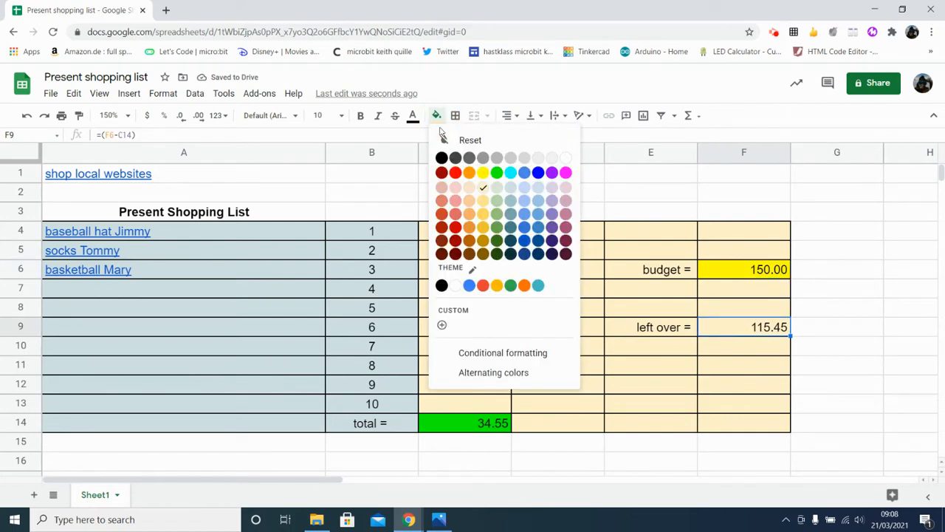
pyautogui.click(453, 172)
pyautogui.click(857, 264)
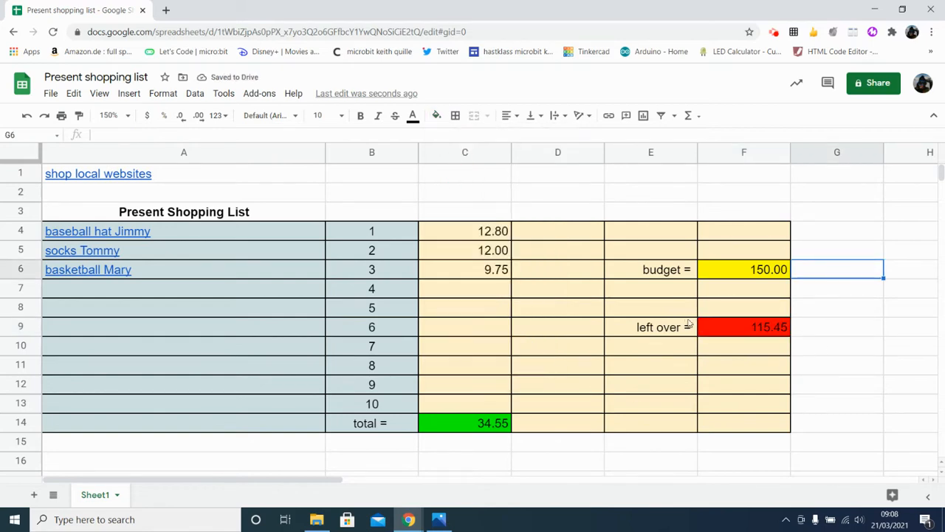
# Check the contents and formulas of the coloured total, budget and left-over cells
pyautogui.click(454, 423)
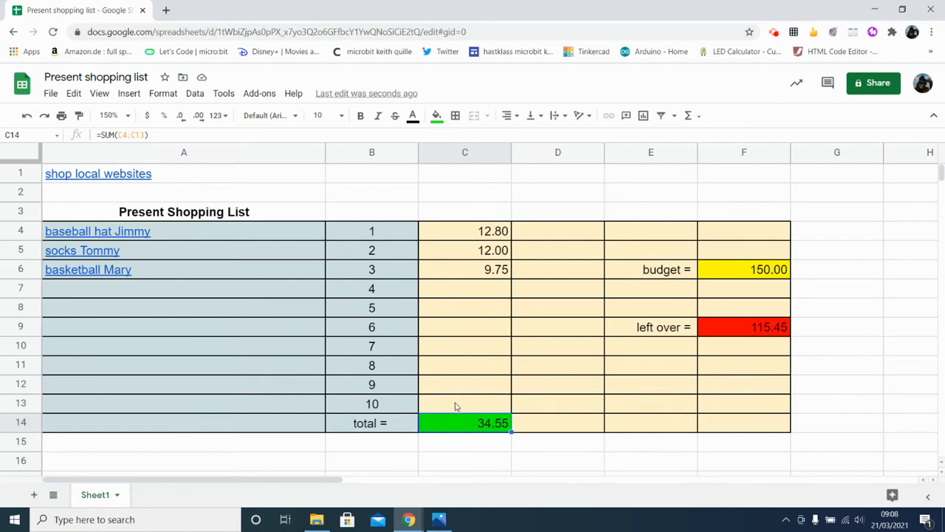
pyautogui.click(730, 272)
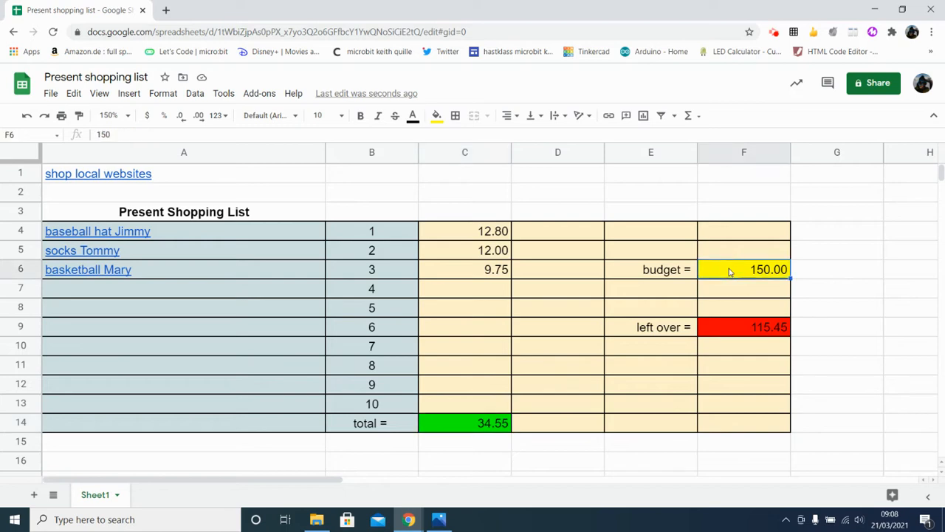
pyautogui.click(738, 329)
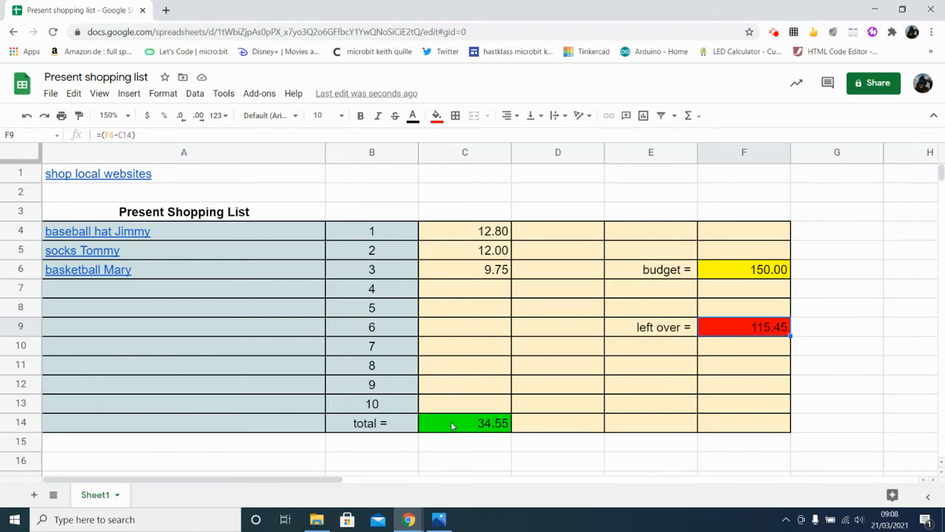
pyautogui.click(849, 231)
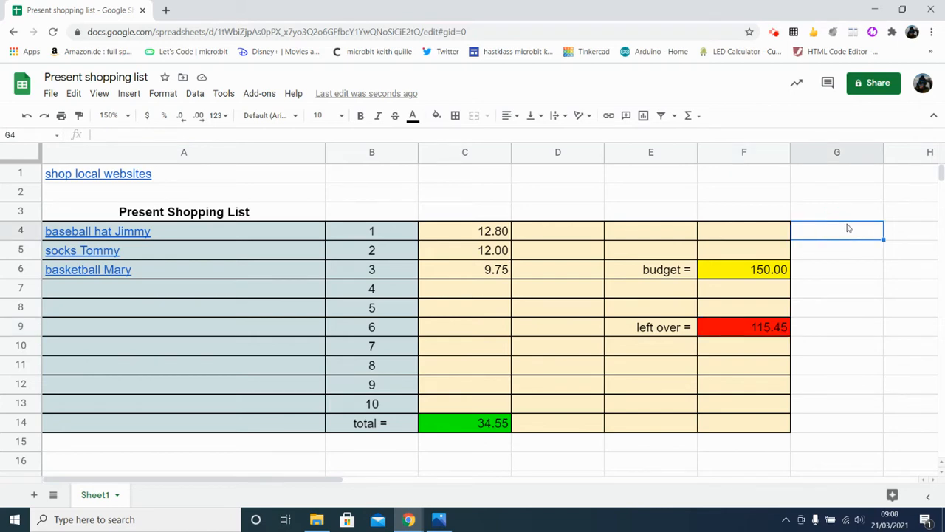
# Format the cells C4:F14 as Euro currency with two decimals, using the custom currencies list
pyautogui.moveTo(190, 277)
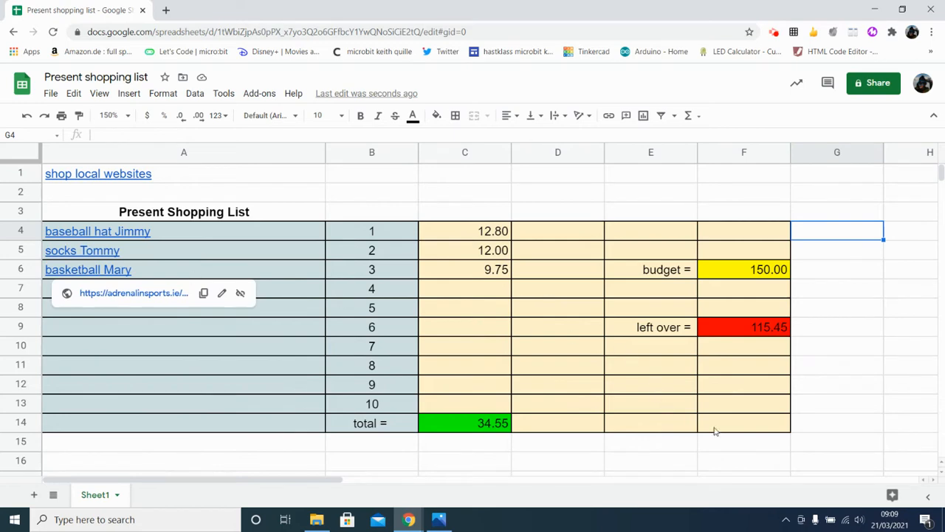
pyautogui.moveTo(743, 425); pyautogui.dragTo(444, 235)
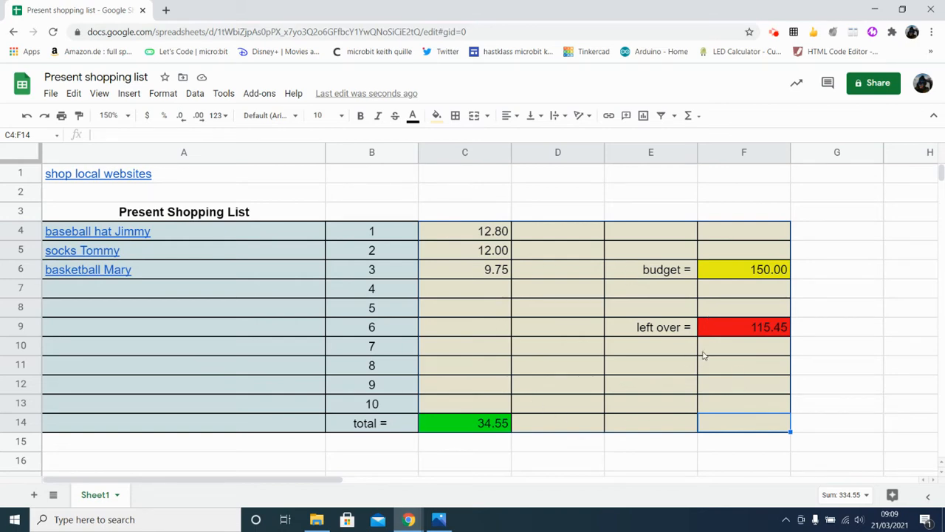
pyautogui.click(170, 97)
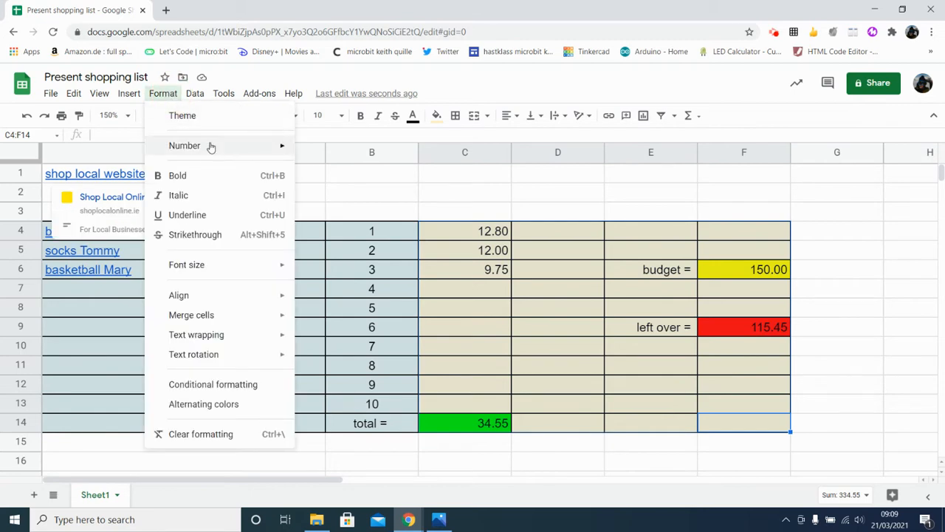
pyautogui.moveTo(214, 149)
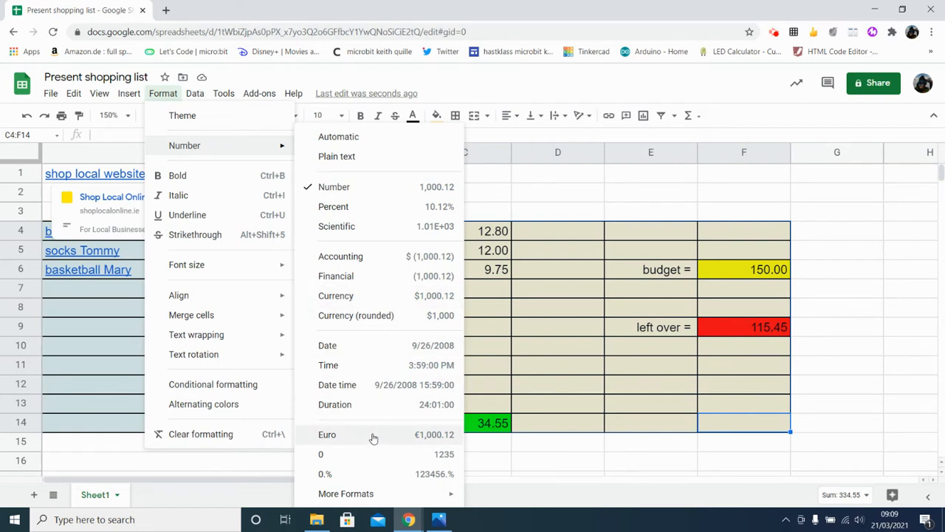
pyautogui.moveTo(376, 493)
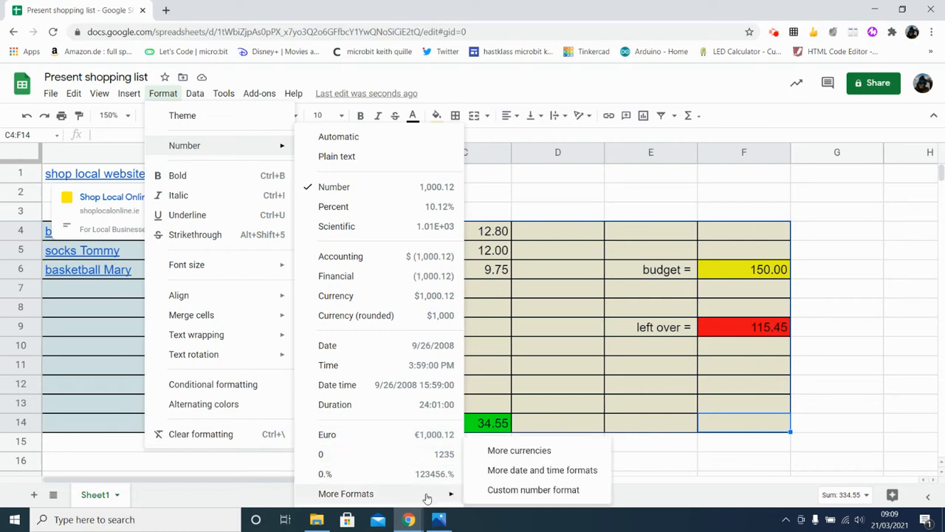
pyautogui.click(491, 450)
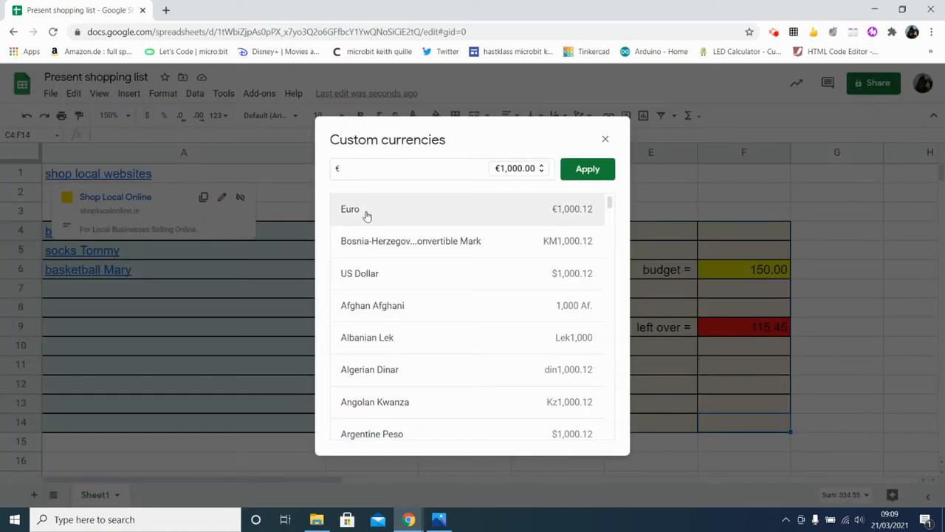
pyautogui.scroll(-5, 416, 345)
pyautogui.scroll(-9, 418, 345)
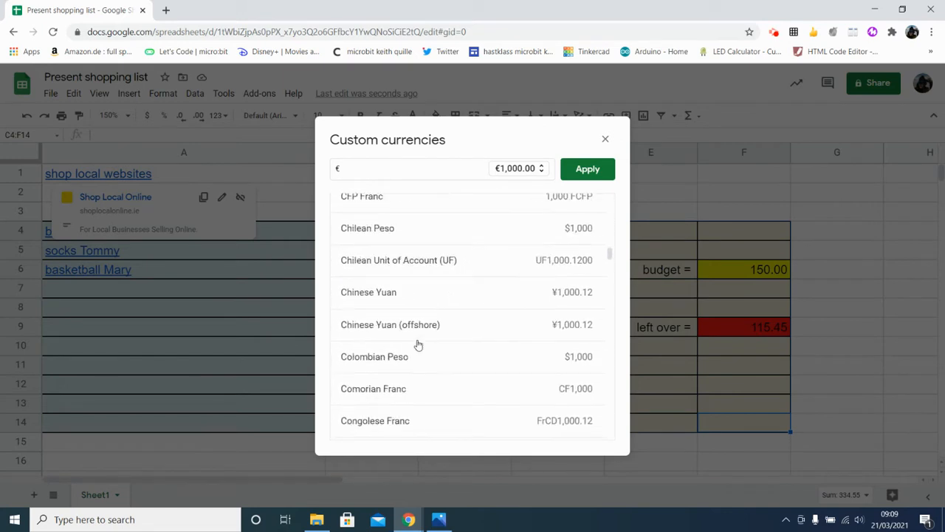
pyautogui.scroll(7, 418, 344)
pyautogui.scroll(-10, 418, 345)
pyautogui.scroll(7, 418, 344)
pyautogui.scroll(9, 418, 345)
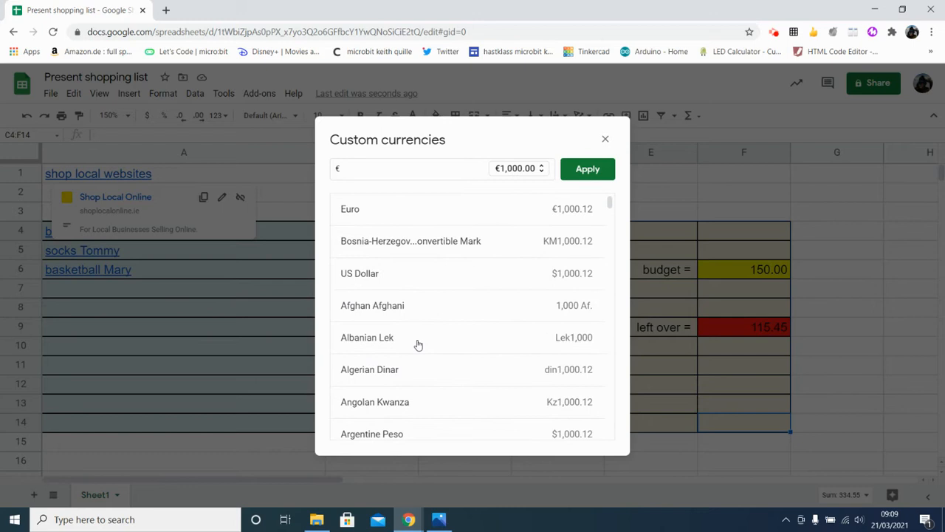
pyautogui.click(371, 214)
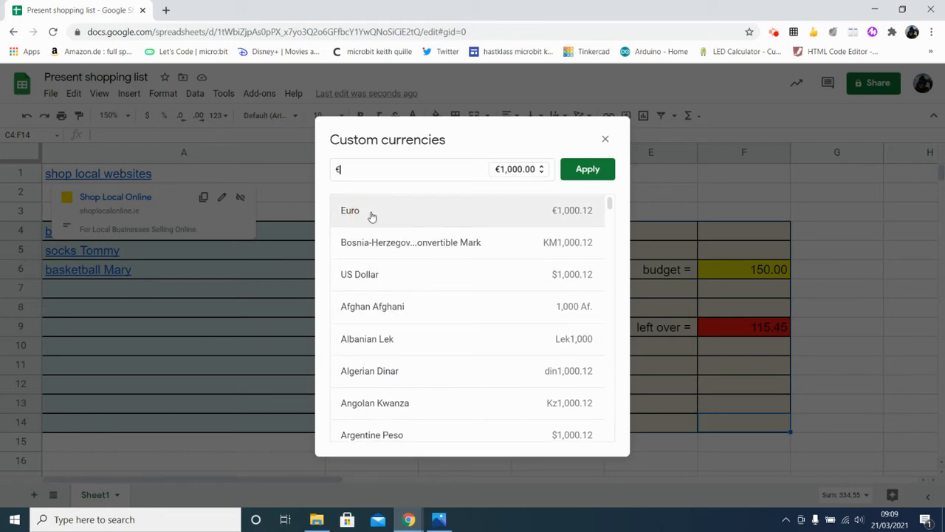
pyautogui.click(582, 171)
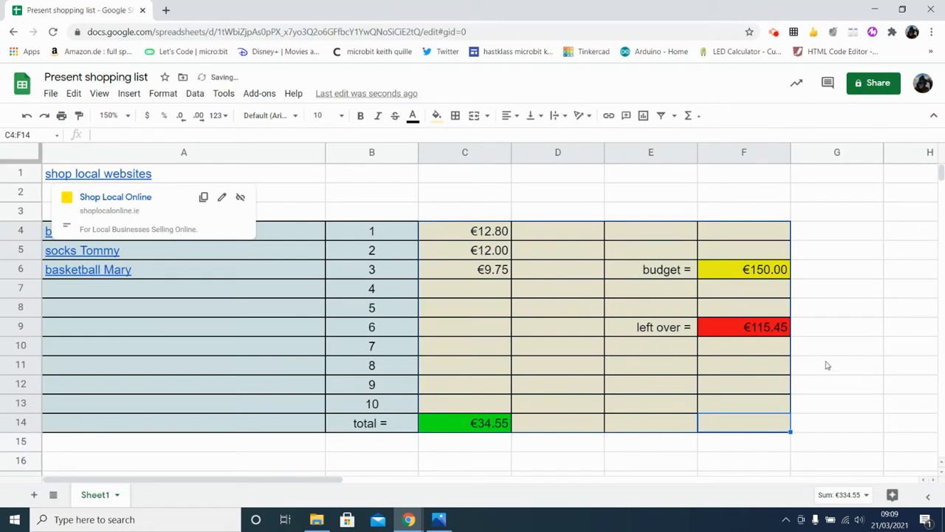
pyautogui.click(835, 371)
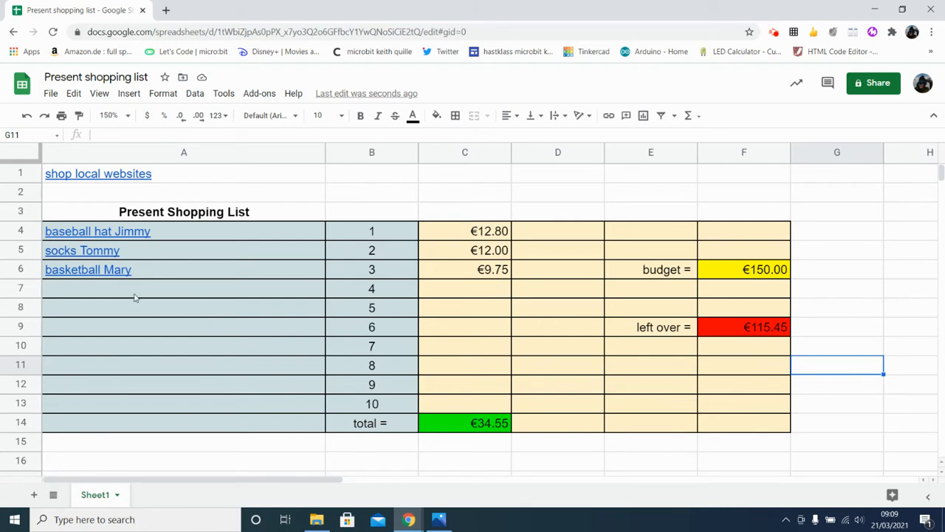
# Preview the baseball hat link in A4 and open the Shop Local Online website linked in cell A1
pyautogui.moveTo(87, 234)
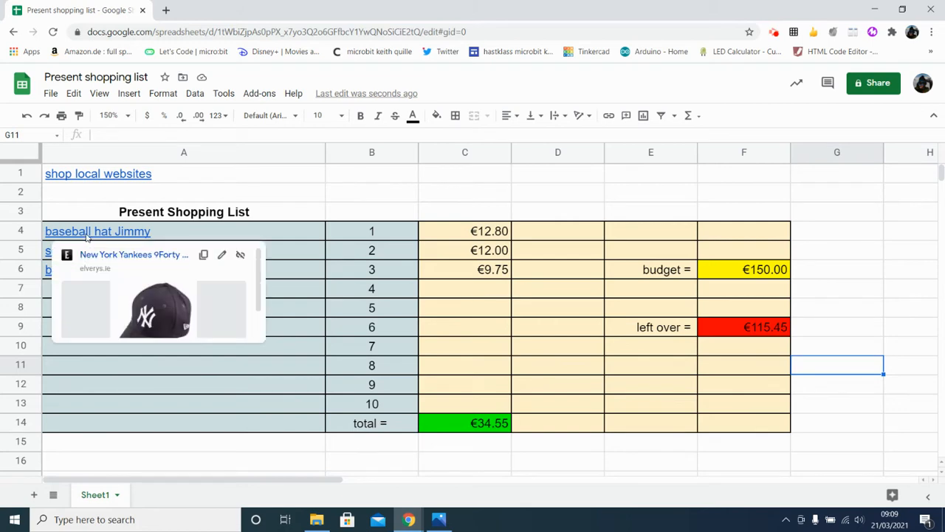
pyautogui.click(115, 384)
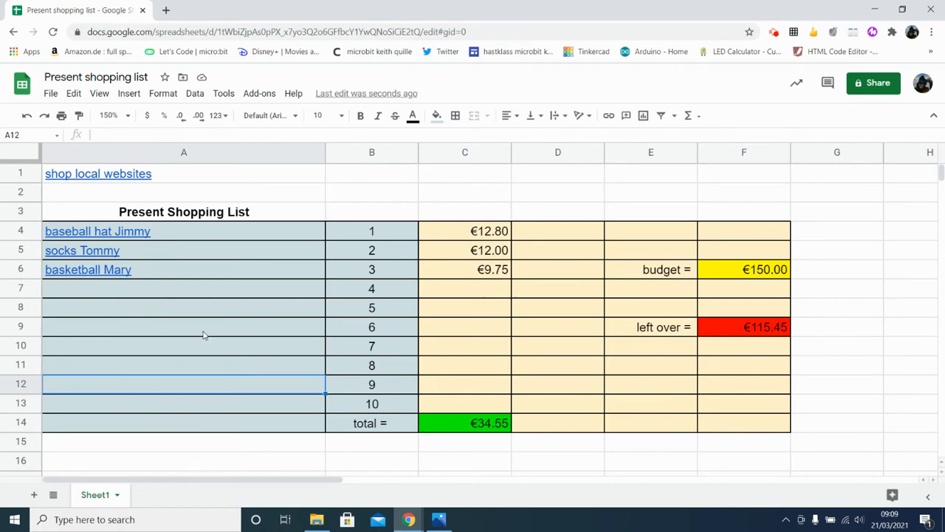
pyautogui.moveTo(144, 179)
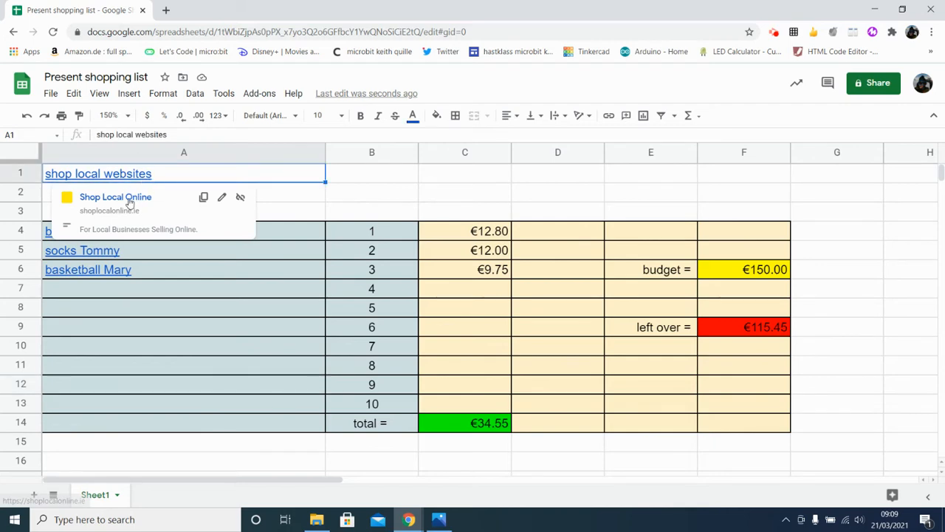
pyautogui.click(129, 201)
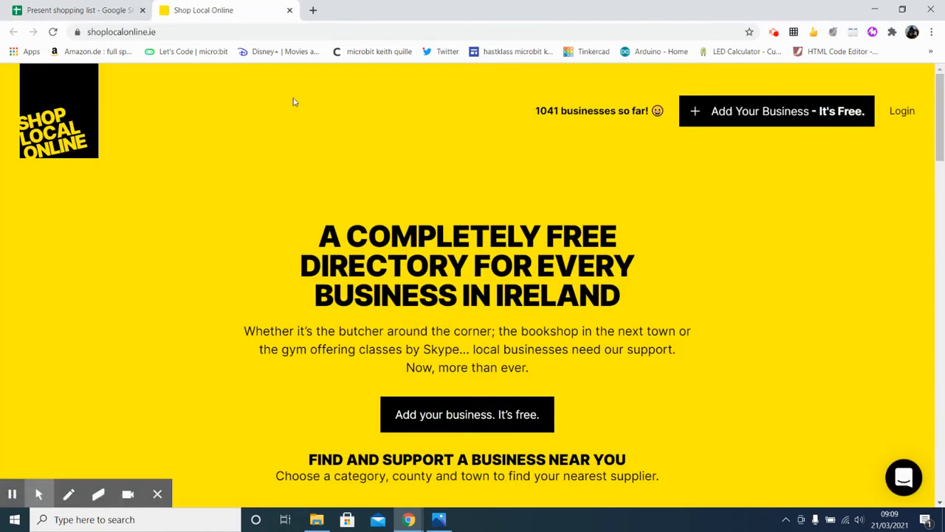
# Filter the business directory to the Sport, Health and Fitness category and open the Adrenalin Sports & Cycles website
pyautogui.scroll(-5, 290, 277)
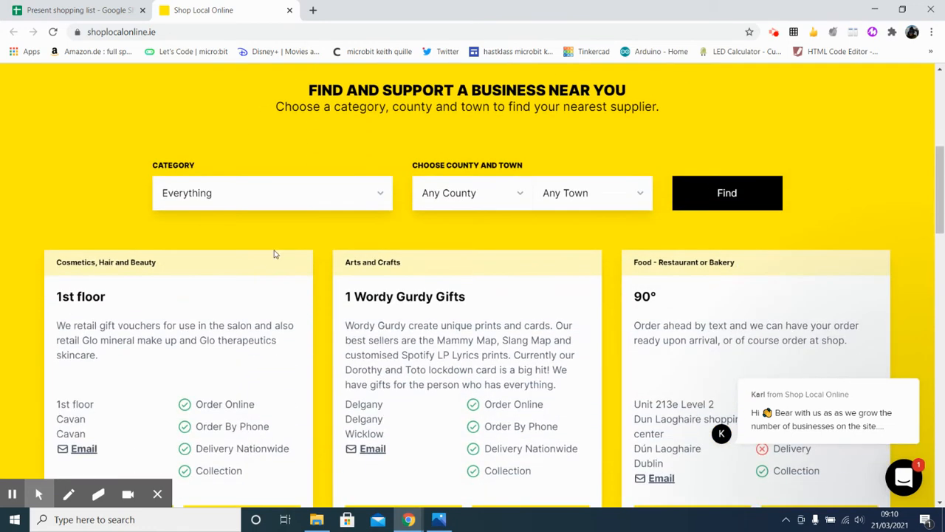
pyautogui.click(378, 195)
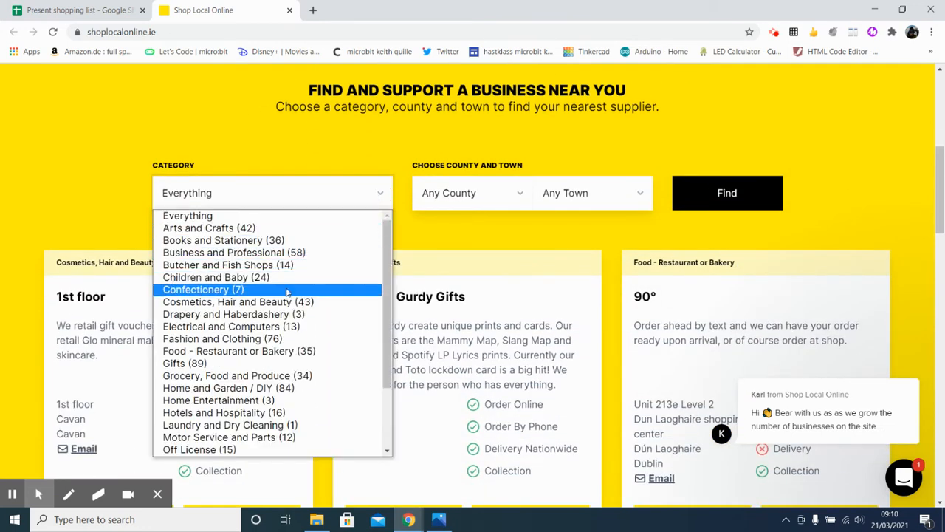
pyautogui.scroll(-3, 287, 292)
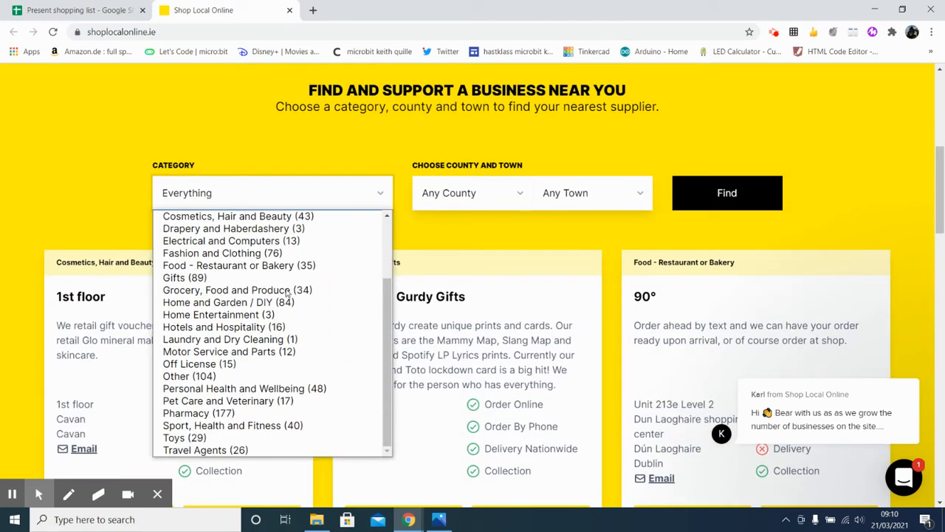
pyautogui.click(214, 426)
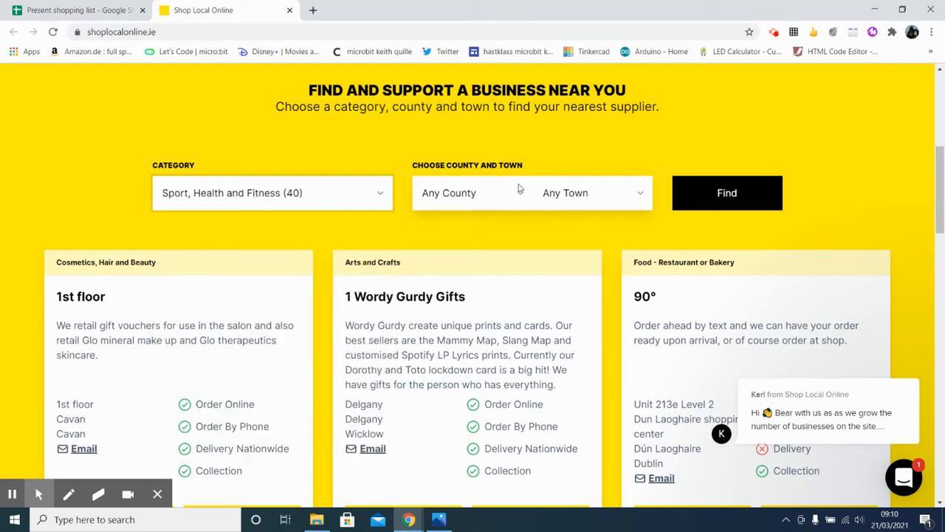
pyautogui.click(706, 200)
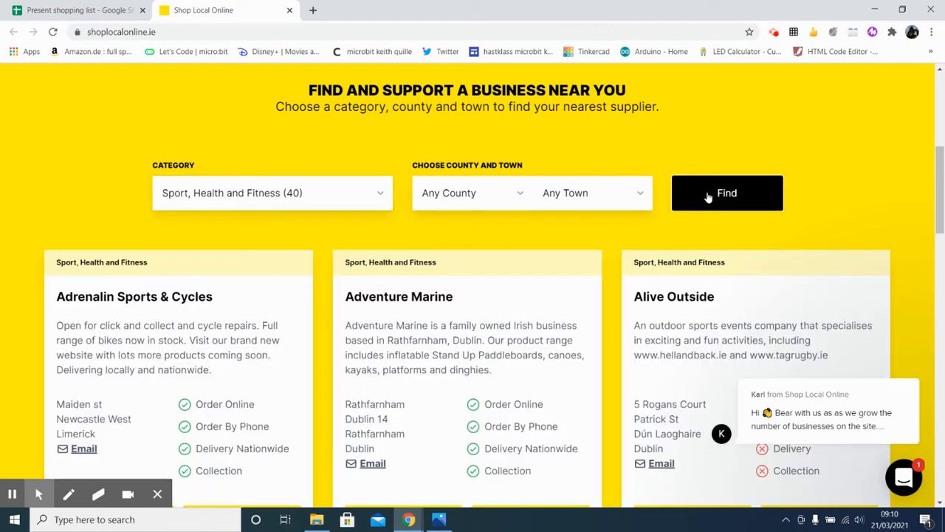
pyautogui.scroll(-3, 284, 356)
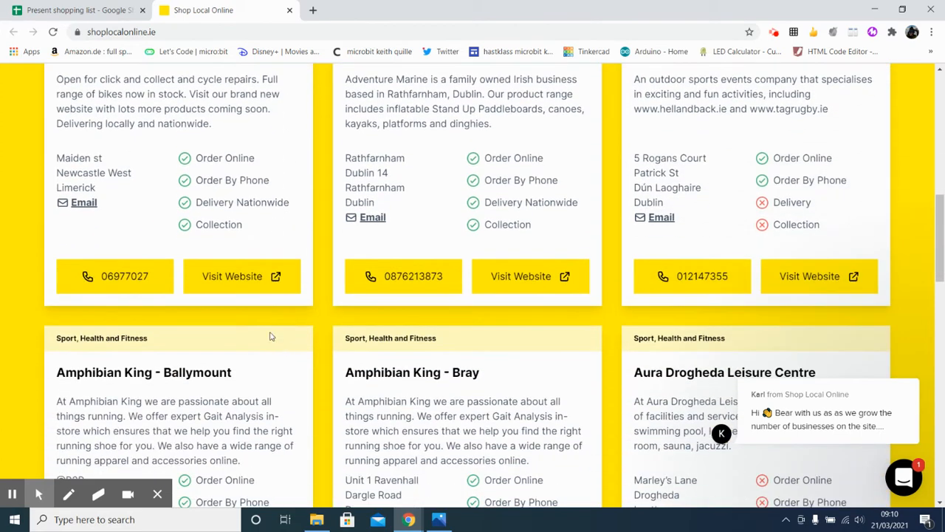
pyautogui.click(233, 278)
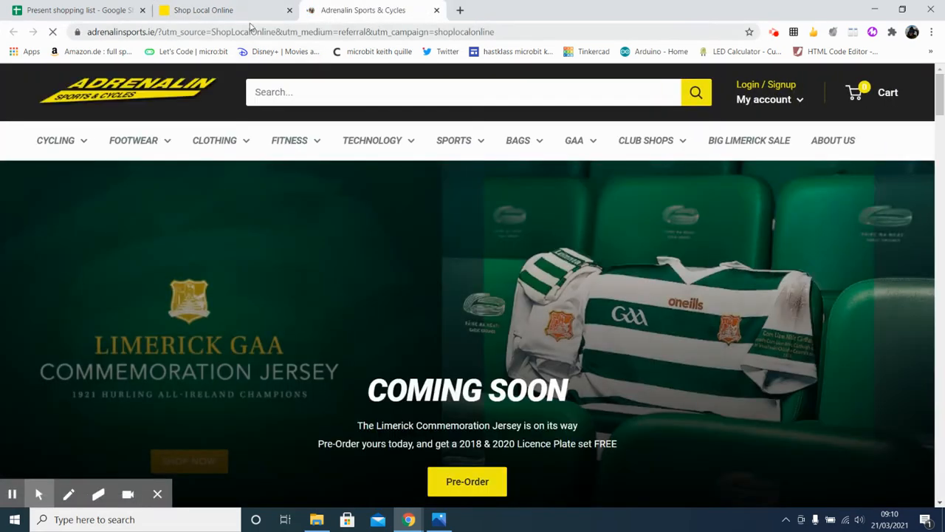
# Return to the Shop Local Online directory and browse the other Sport, Health and Fitness listings
pyautogui.click(252, 13)
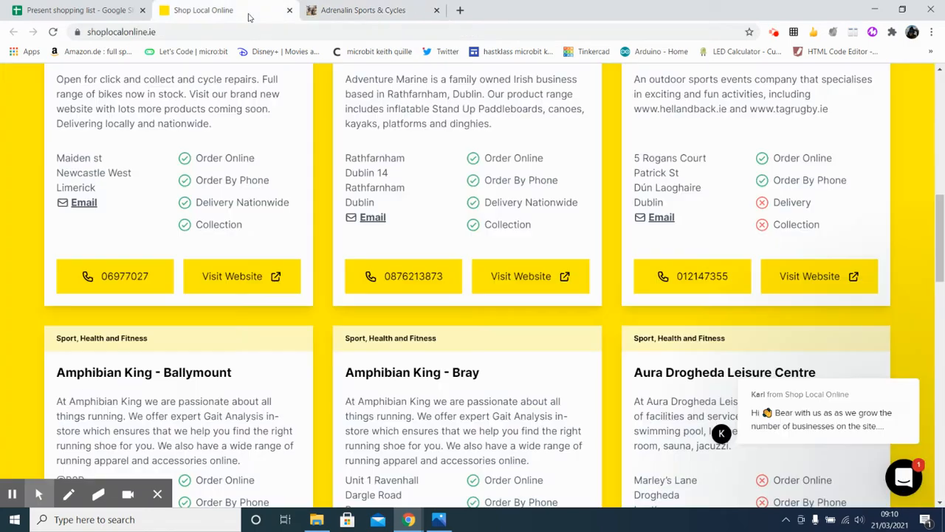
pyautogui.scroll(2, 331, 326)
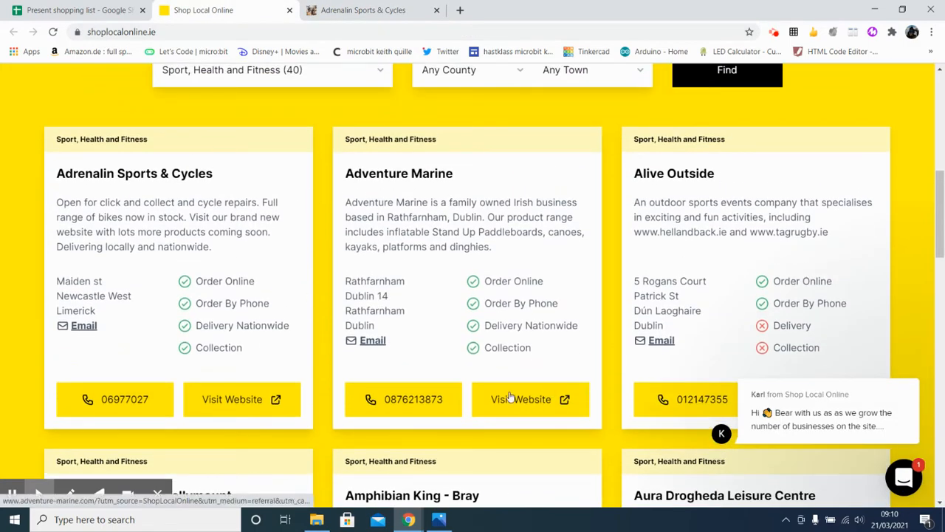
pyautogui.scroll(-2, 355, 393)
pyautogui.scroll(-8, 355, 394)
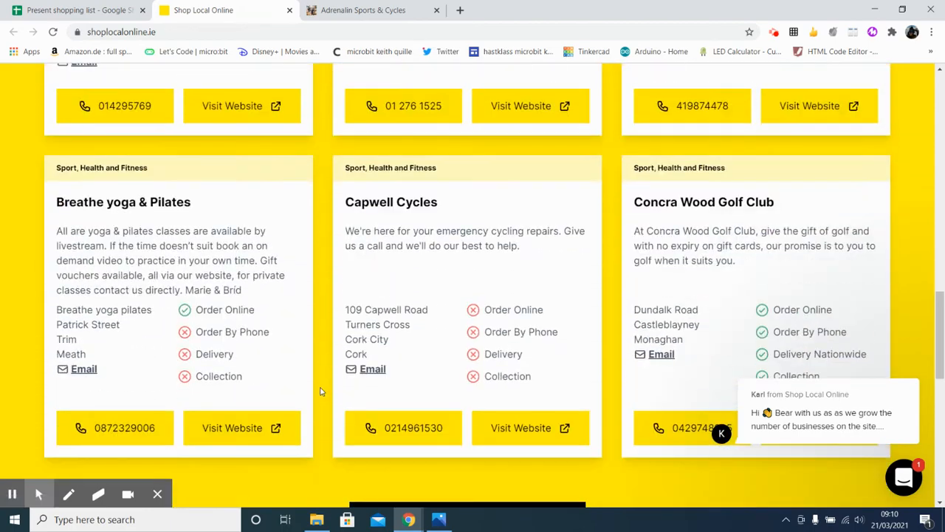
pyautogui.scroll(15, 310, 396)
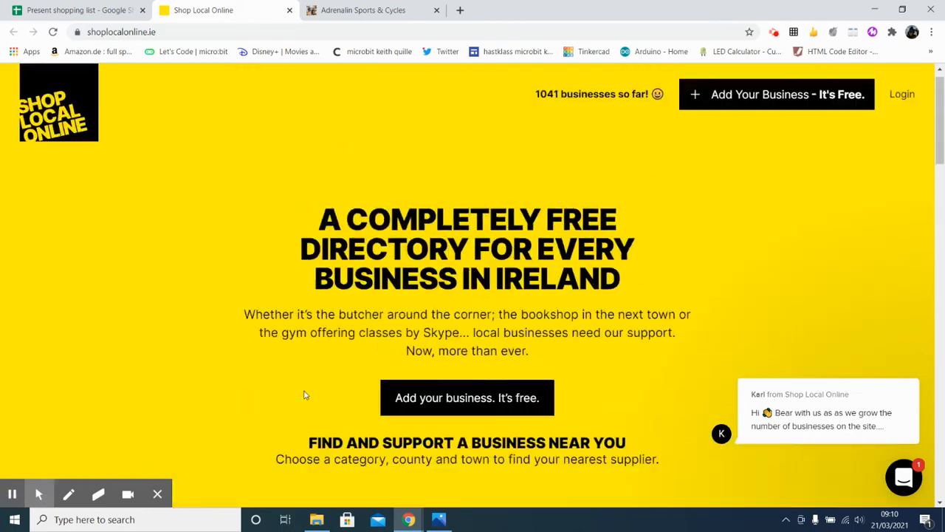
pyautogui.scroll(-8, 339, 188)
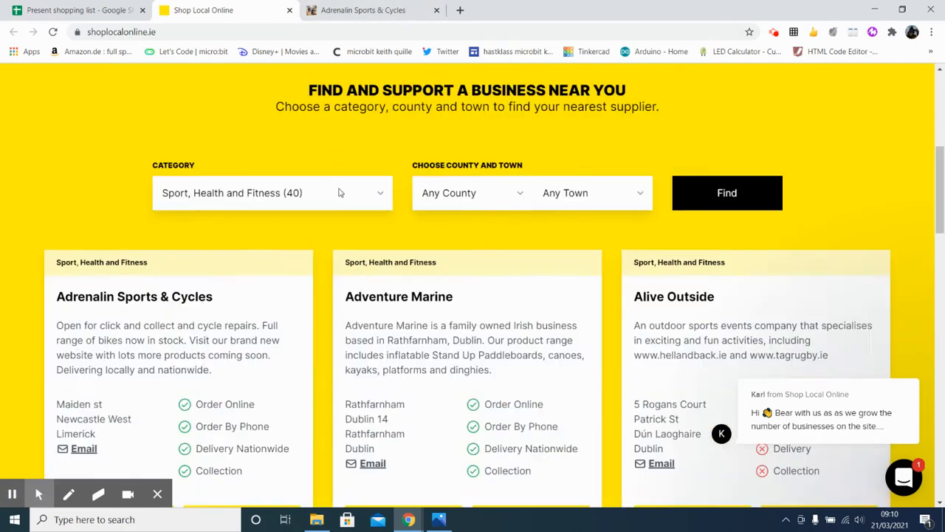
# Search the Adrenalin Sports & Cycles shop for "hat" and look through the matching products
pyautogui.click(229, 338)
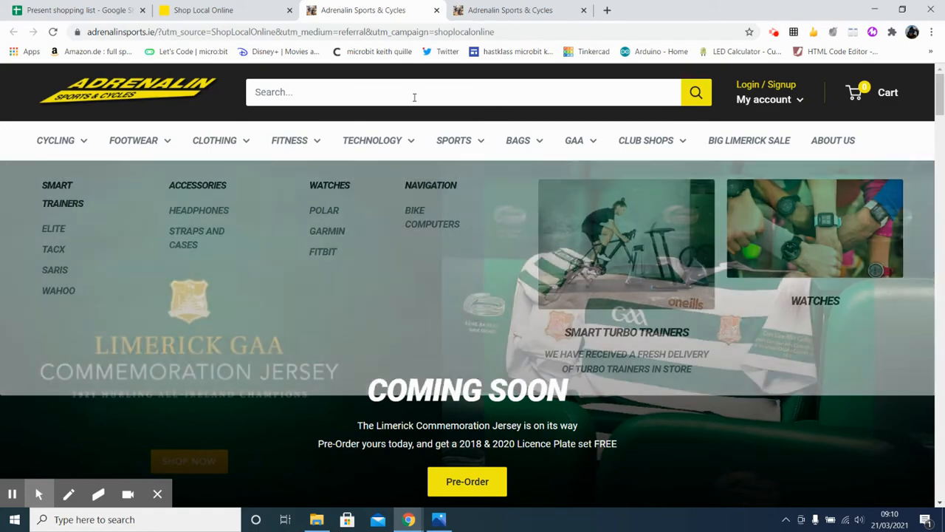
pyautogui.click(417, 95)
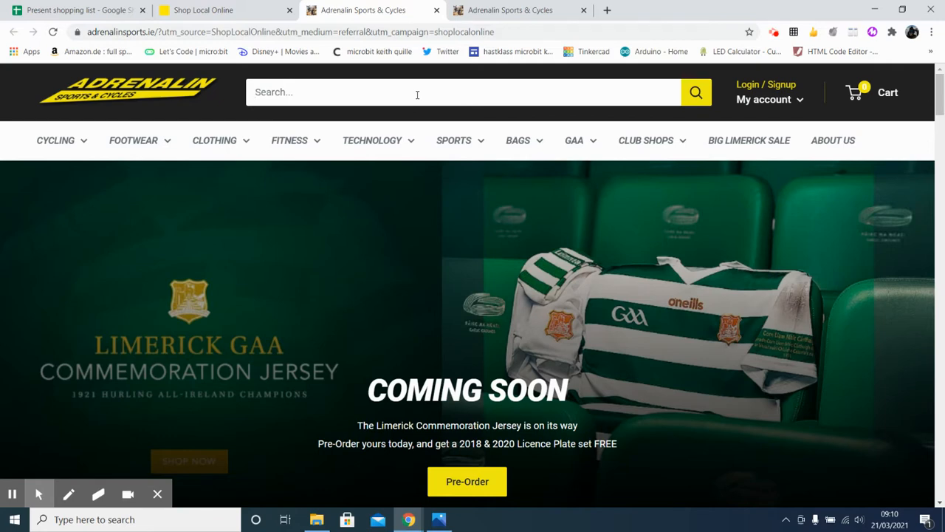
pyautogui.write('hat')
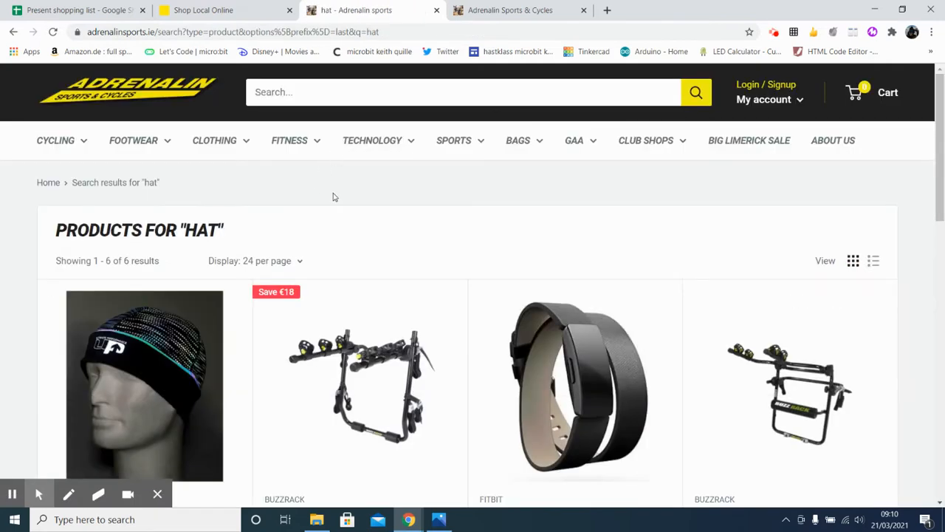
pyautogui.scroll(-2, 333, 196)
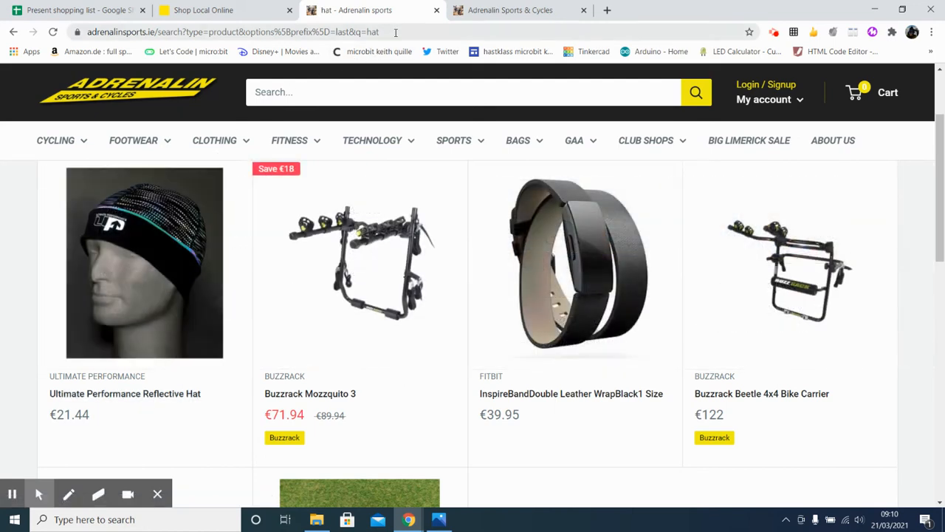
# Open the Ultimate Performance Reflective Hat product page and copy its web address
pyautogui.click(396, 31)
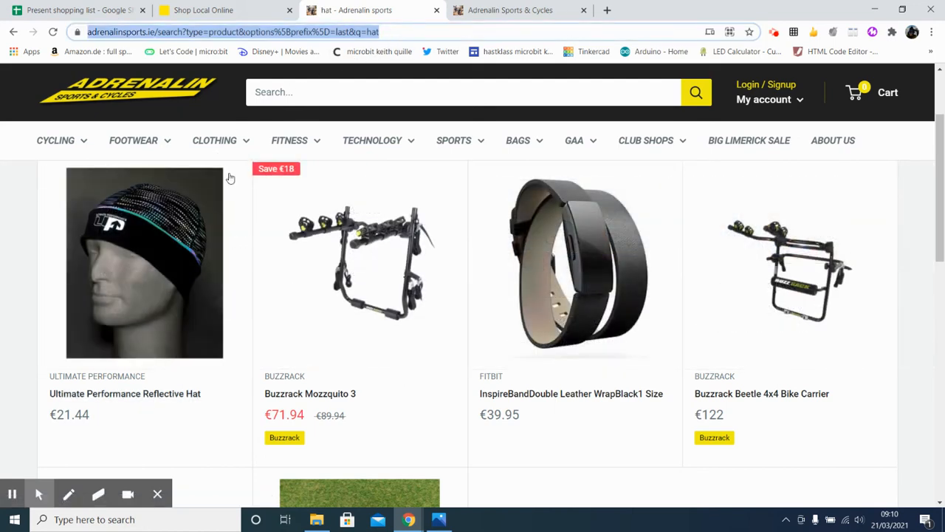
pyautogui.click(144, 271)
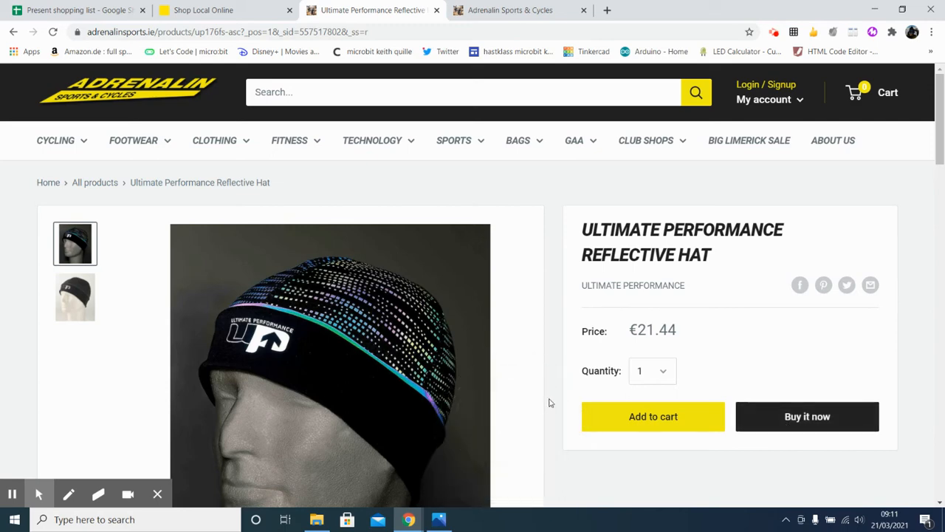
pyautogui.scroll(-1, 551, 402)
pyautogui.scroll(1, 418, 228)
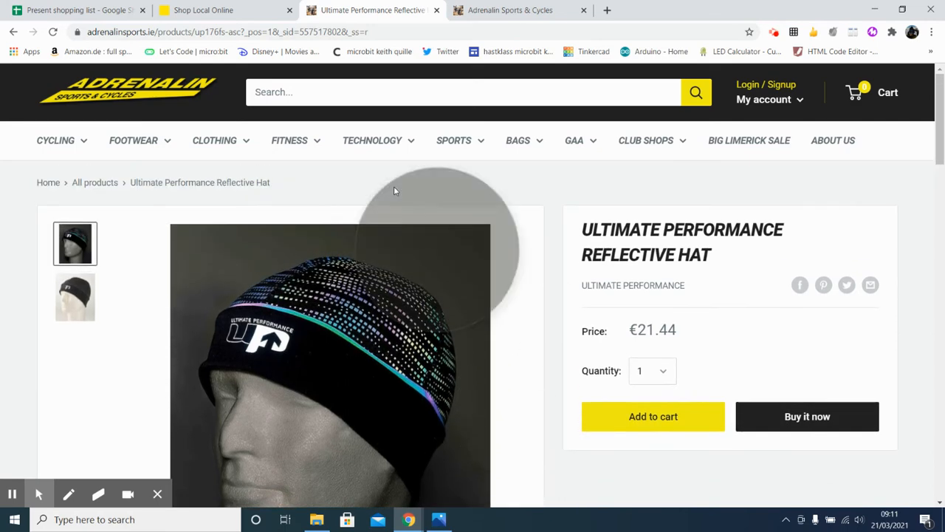
pyautogui.click(390, 31)
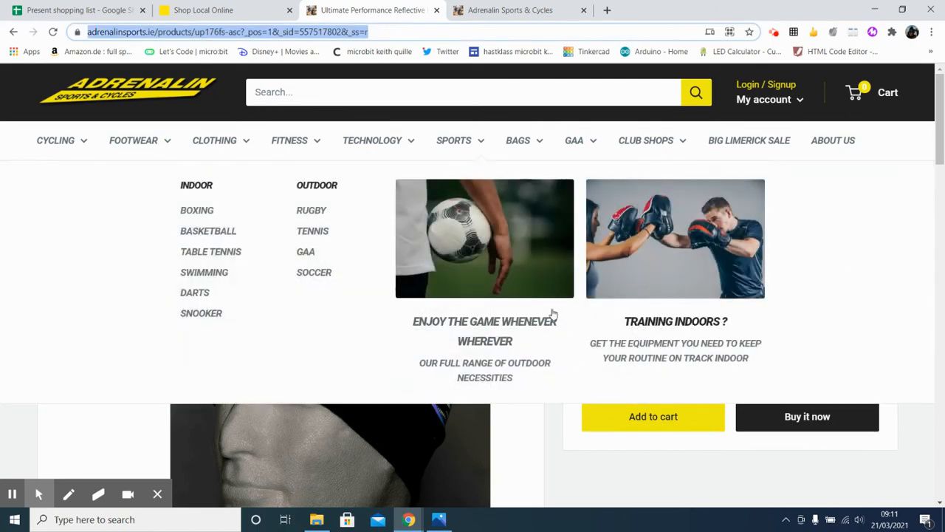
pyautogui.click(554, 436)
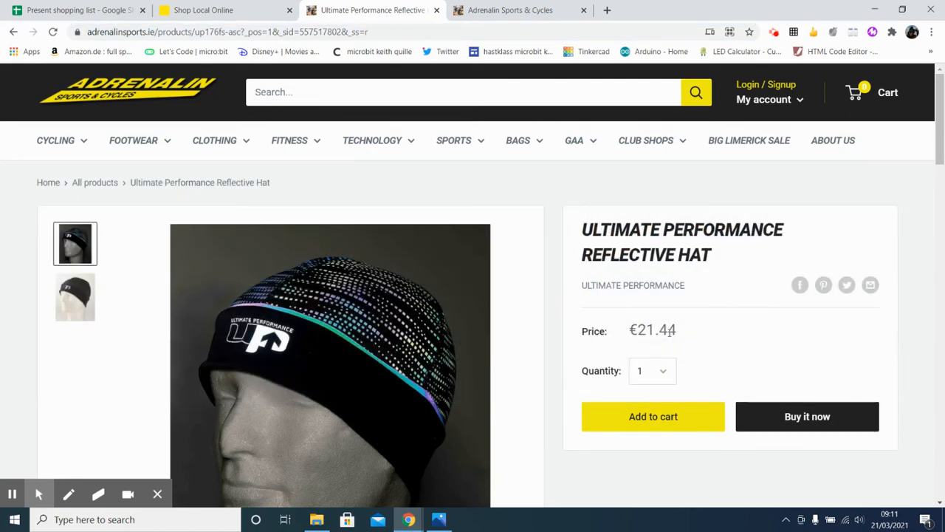
# Switch to the Present shopping list spreadsheet and enter the hat's price of 21.44 in C7
pyautogui.click(96, 10)
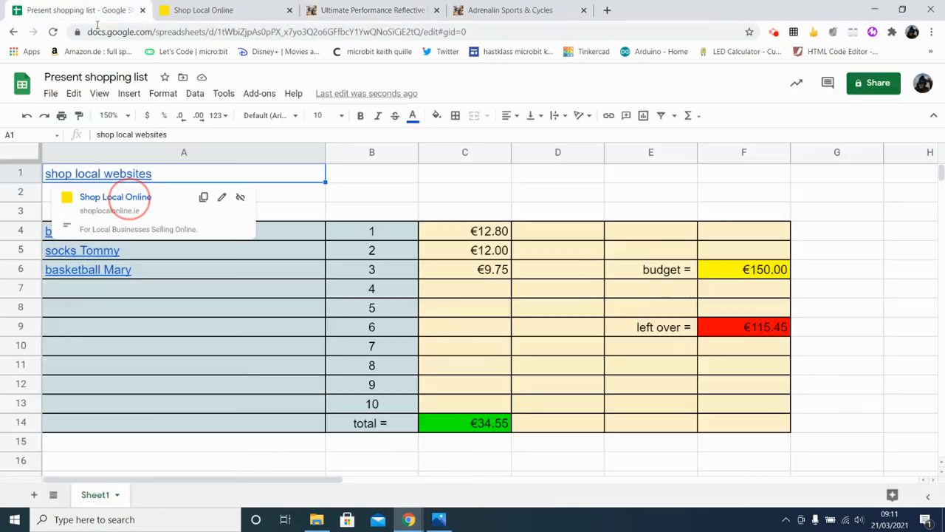
pyautogui.click(466, 290)
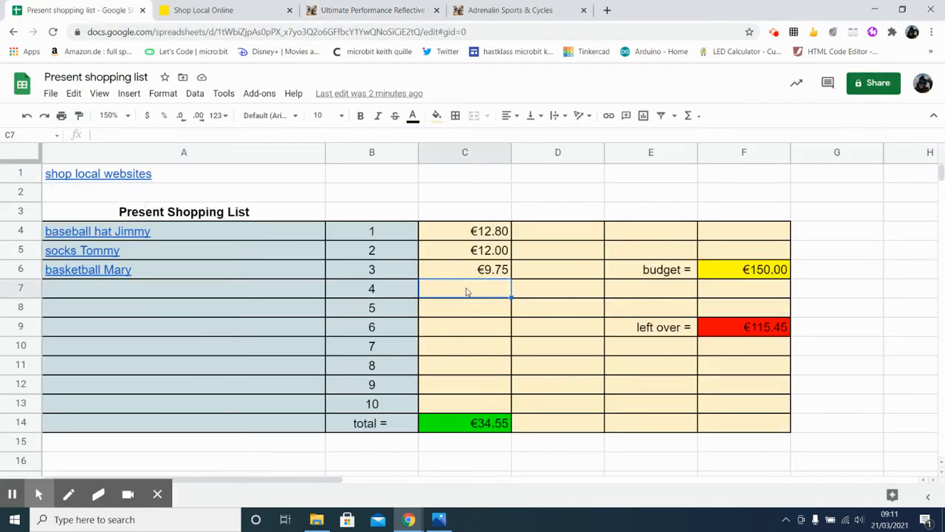
pyautogui.write('21.44')
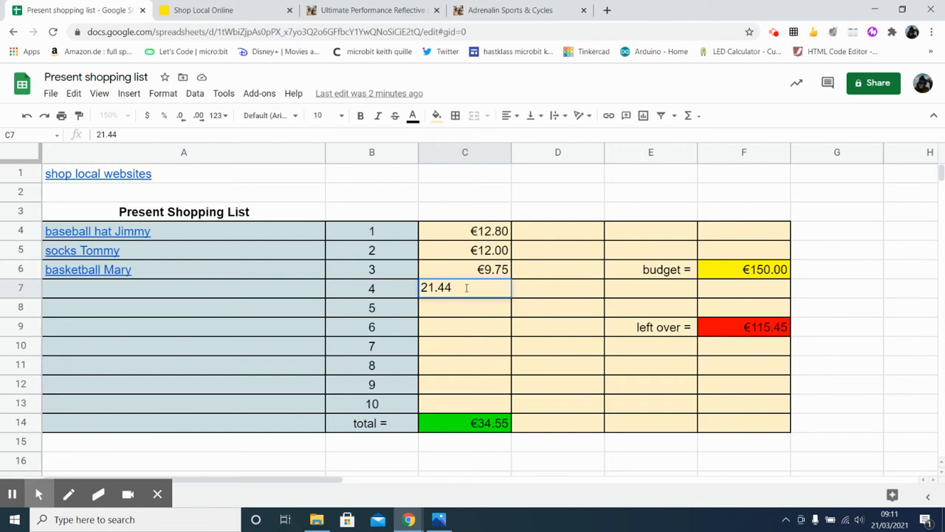
pyautogui.press('Return')
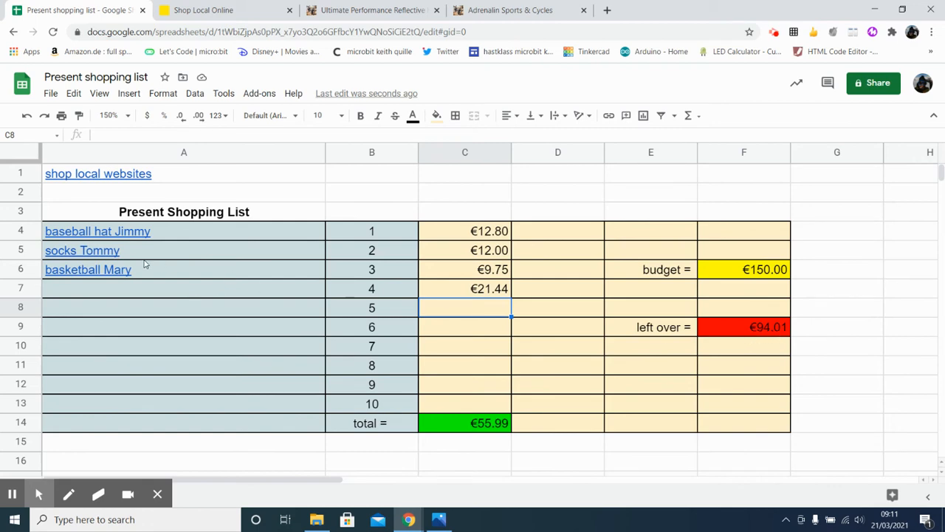
# Insert a link to the copied product address in A7, with the text "reflective hat" followed by the recipient's name
pyautogui.click(90, 289)
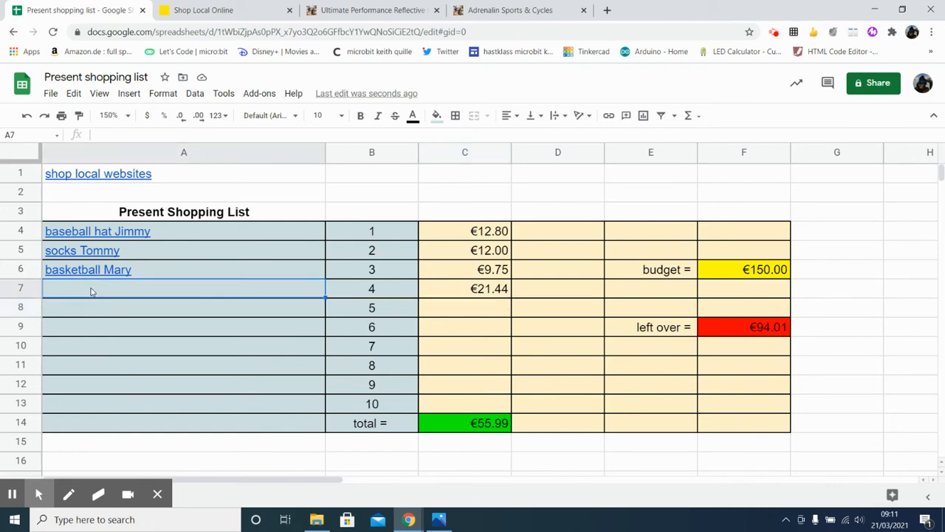
pyautogui.rightClick(91, 292)
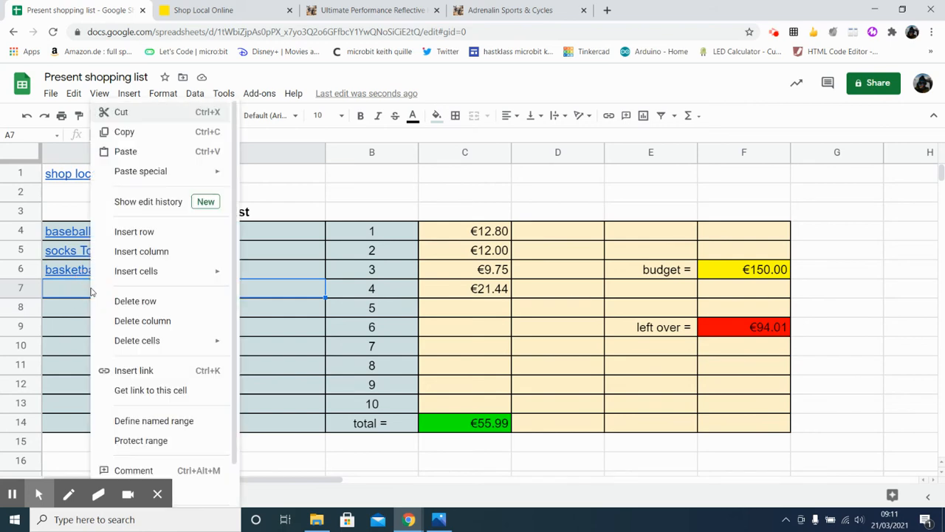
pyautogui.click(167, 377)
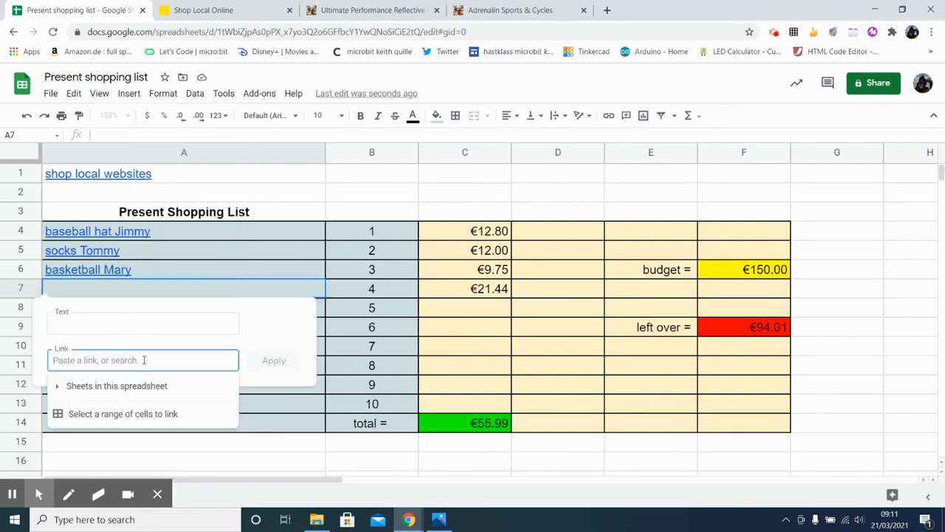
pyautogui.hotkey('ctrl', 'v')
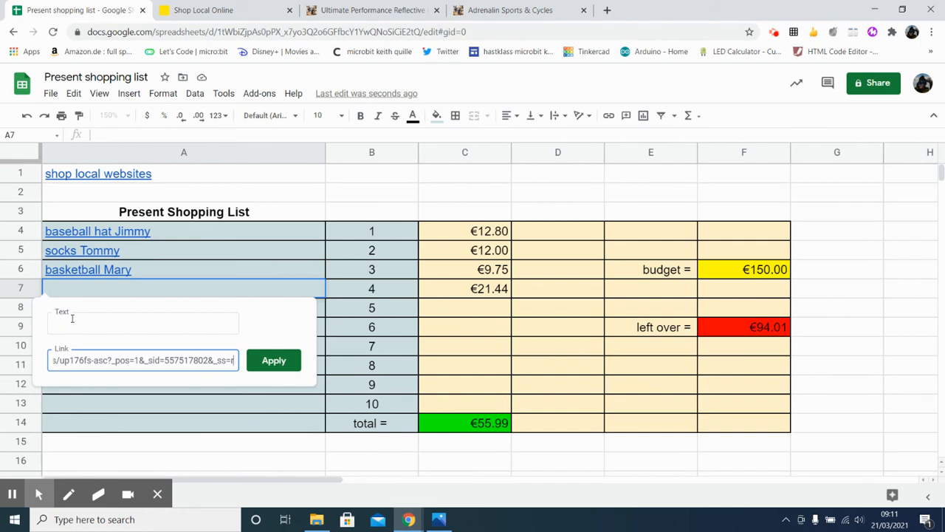
pyautogui.click(99, 324)
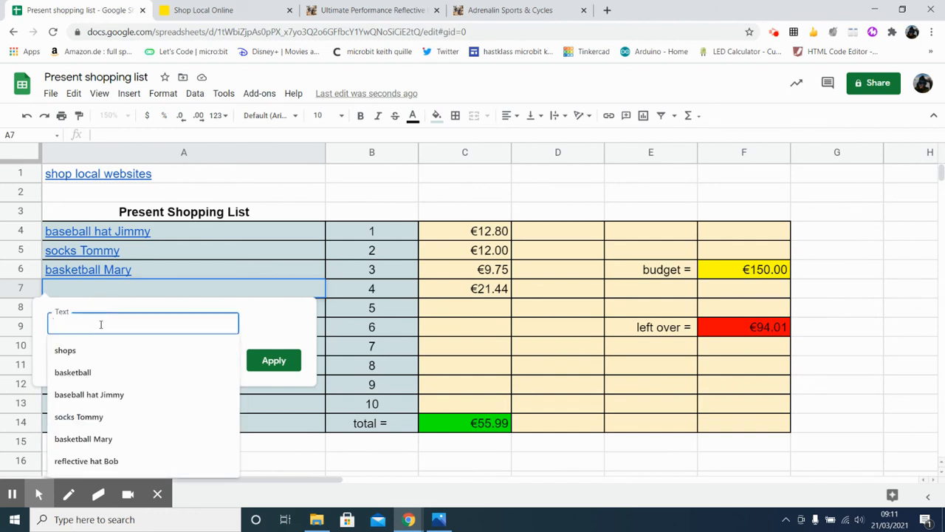
pyautogui.write('reflec')
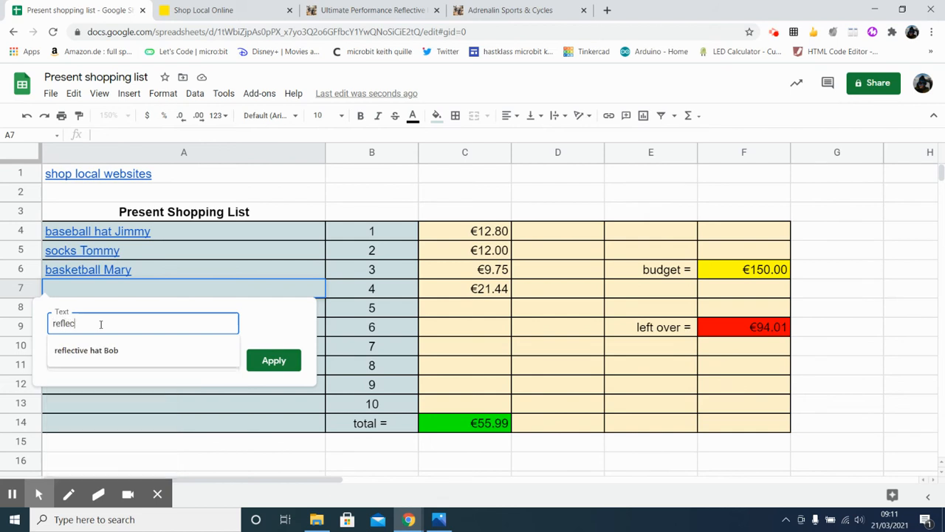
pyautogui.write('tive hat Bob')
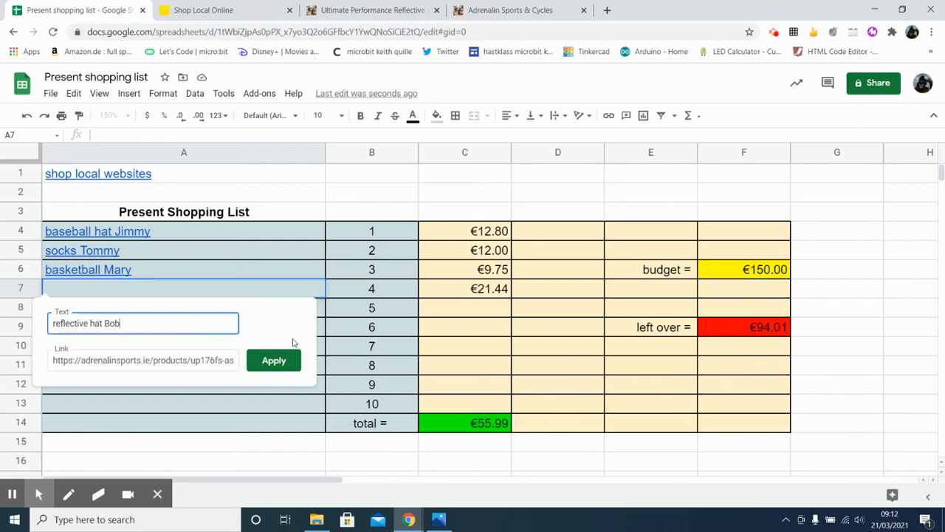
pyautogui.click(264, 368)
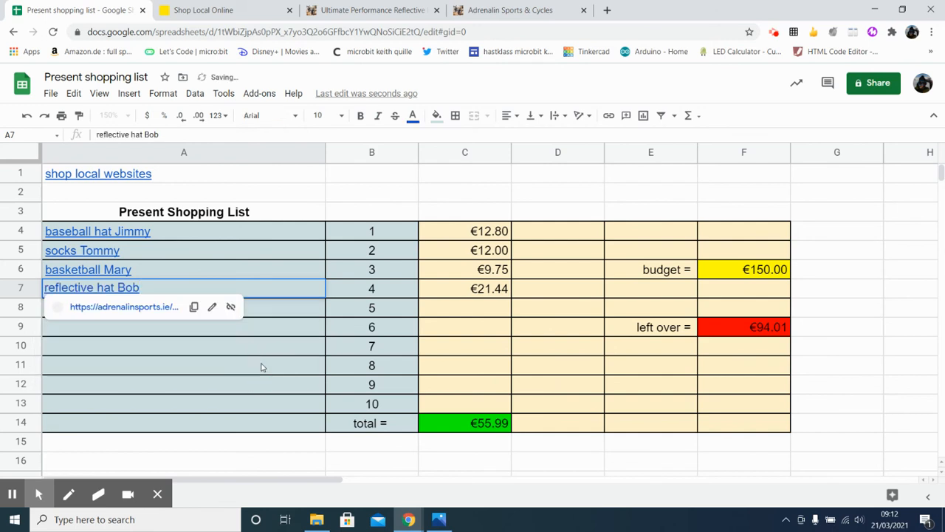
pyautogui.click(295, 367)
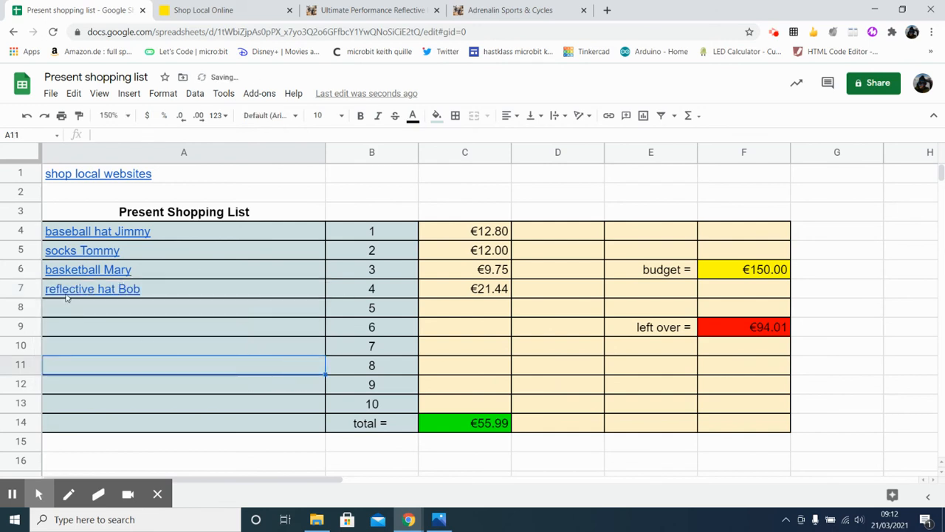
# Test the reflective hat link in A7 by opening its product page, and return to the spreadsheet
pyautogui.moveTo(65, 291)
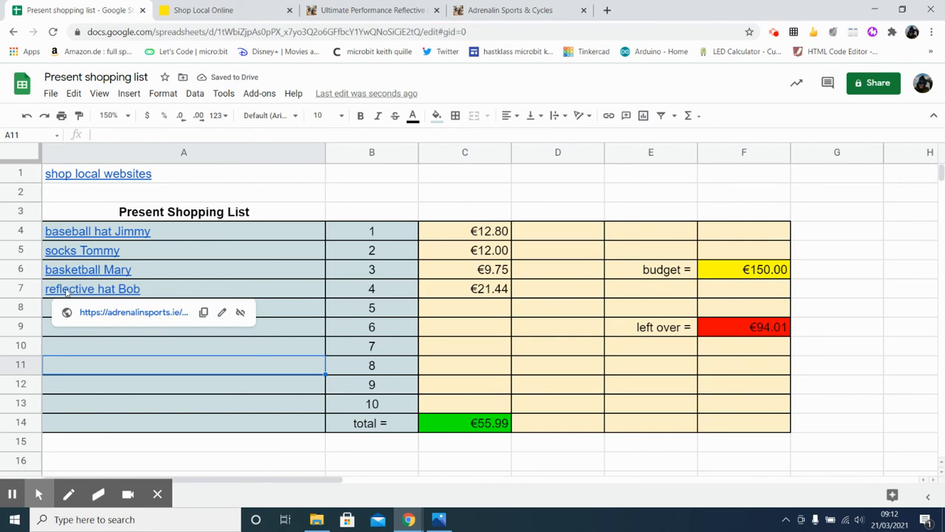
pyautogui.click(134, 312)
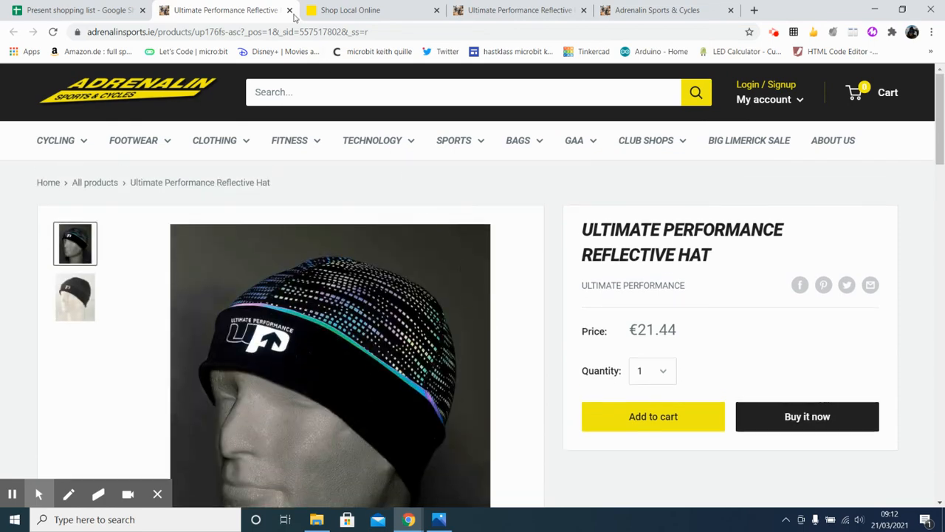
pyautogui.click(290, 11)
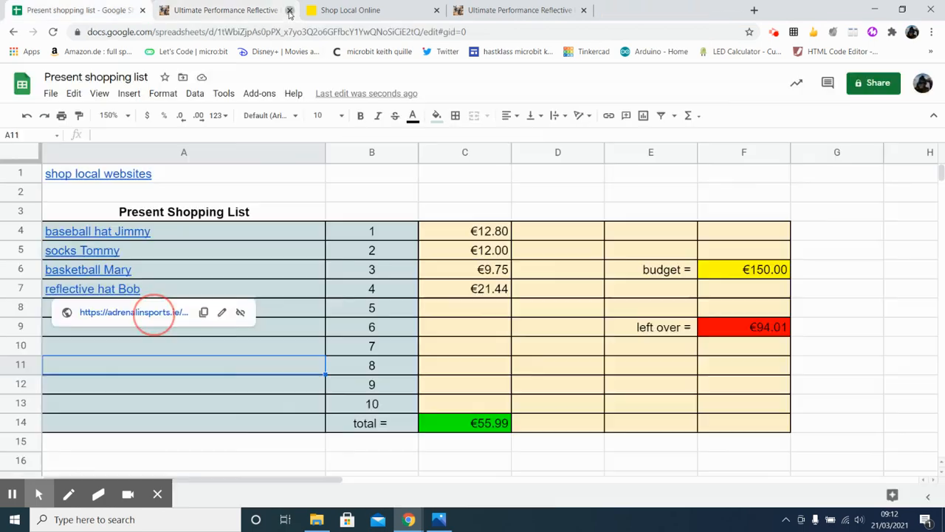
pyautogui.click(842, 412)
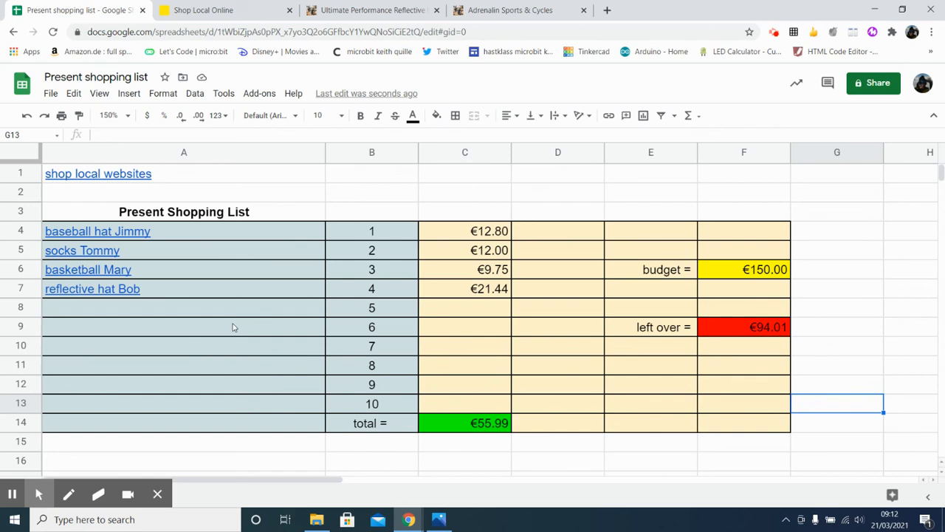
pyautogui.scroll(-3, 232, 327)
pyautogui.scroll(3, 232, 327)
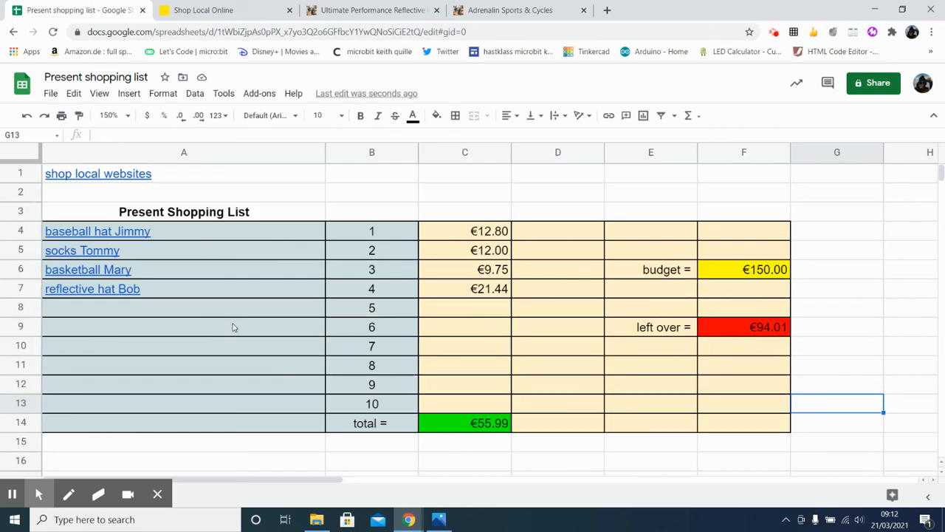